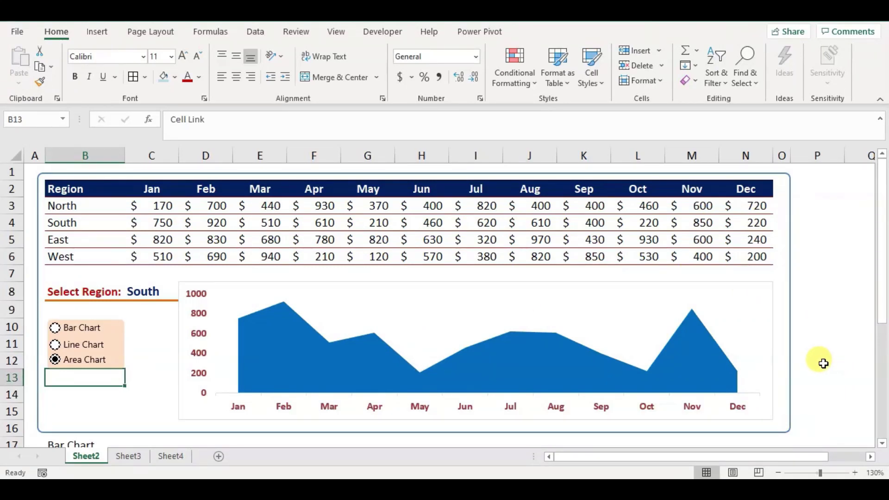
Switch the C8 region dropdown through North, South and East to preview the chart.
click(827, 348)
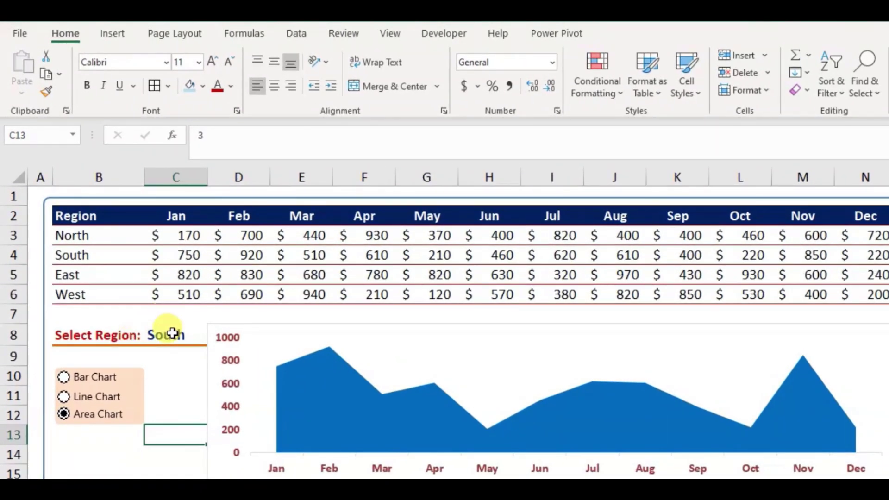
click(182, 331)
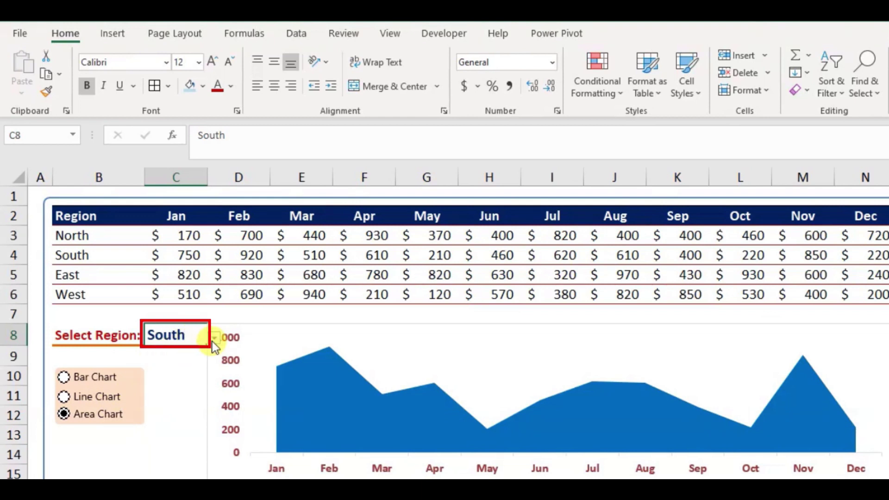
click(214, 340)
click(183, 350)
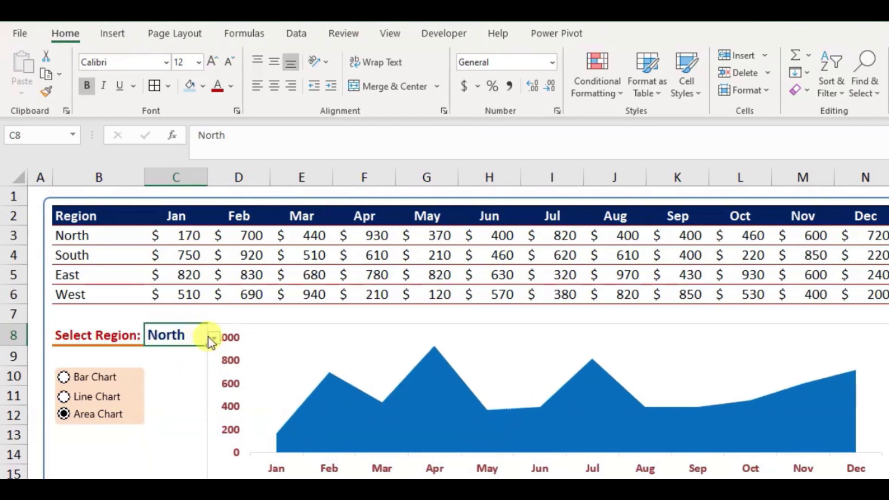
click(214, 340)
click(190, 366)
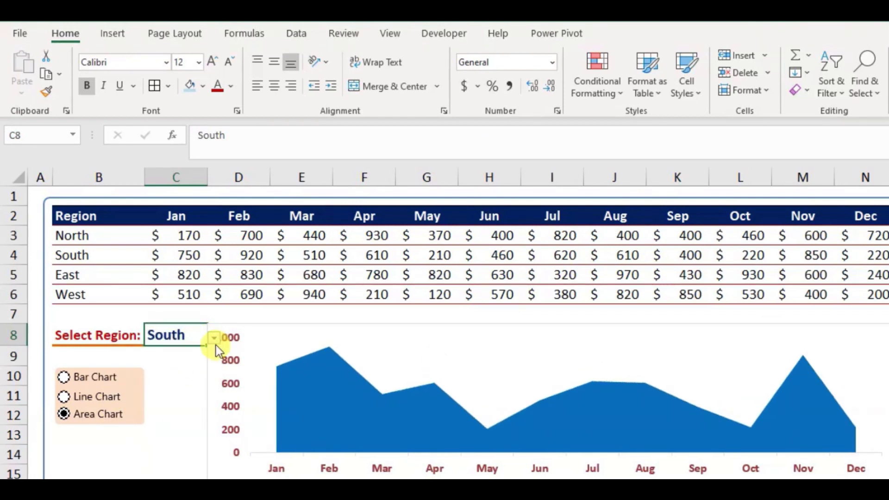
click(214, 342)
click(179, 378)
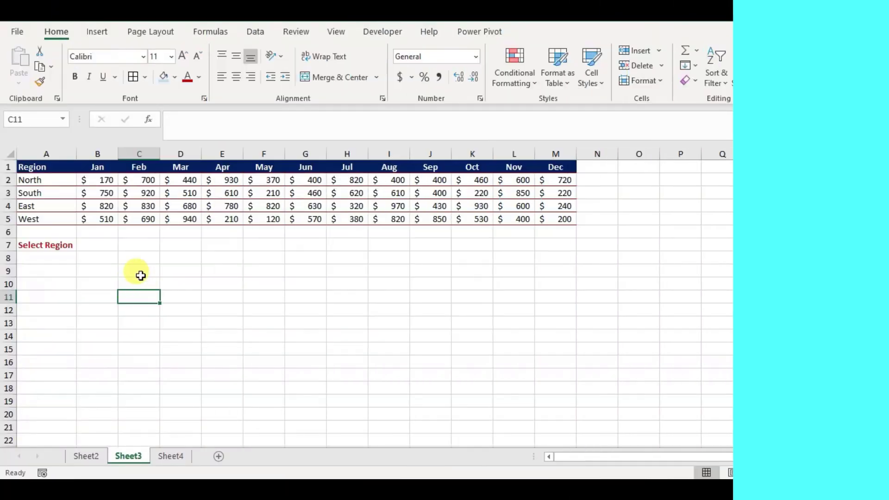
click(109, 243)
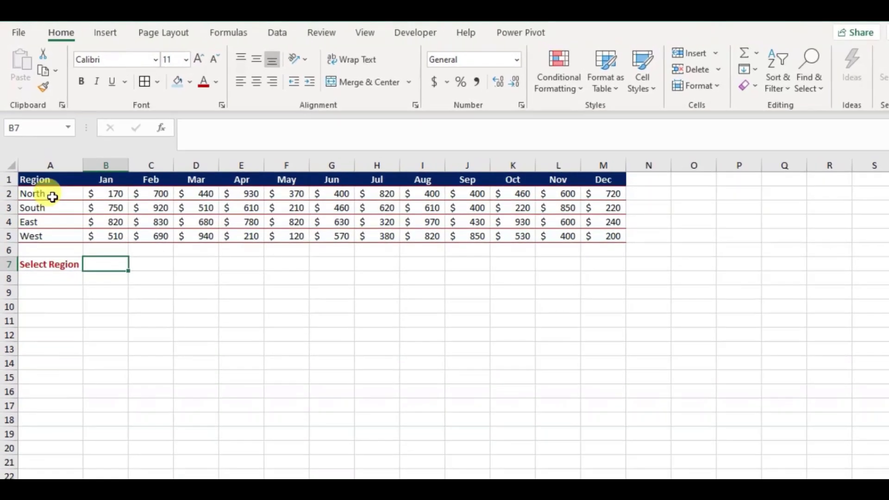
drag(44, 167, 564, 226)
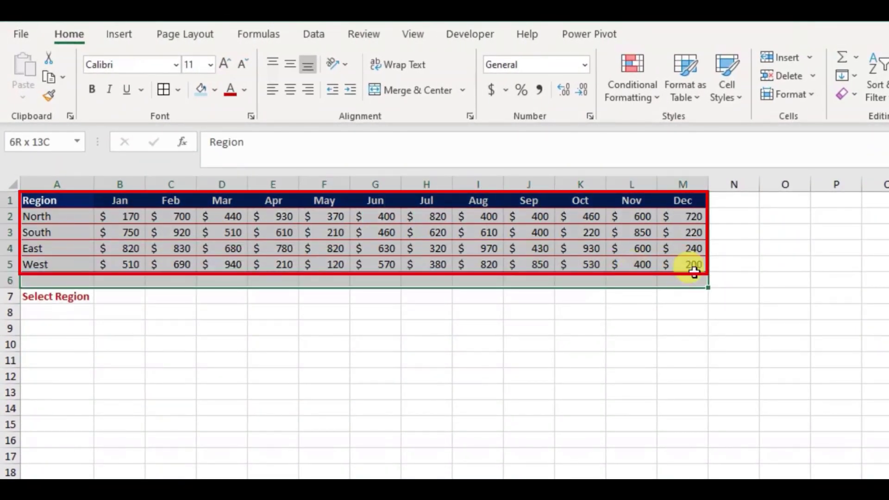
drag(695, 272, 704, 266)
click(75, 215)
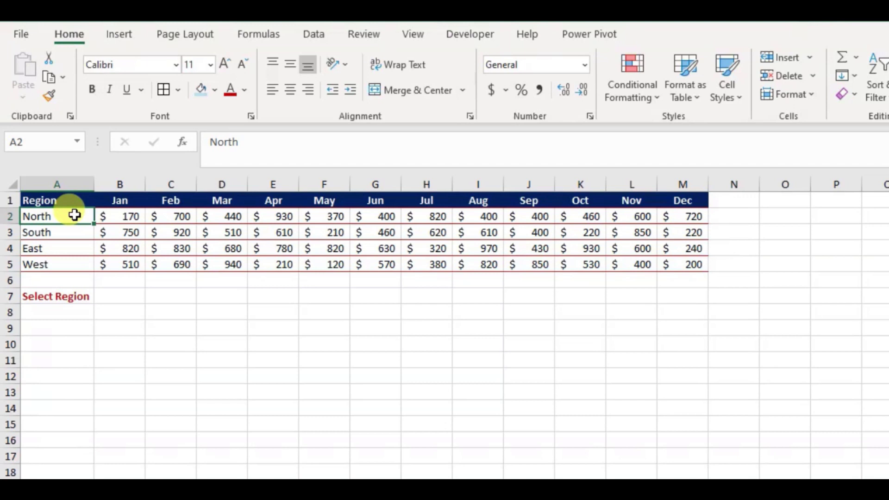
click(79, 198)
drag(107, 198, 705, 198)
click(477, 357)
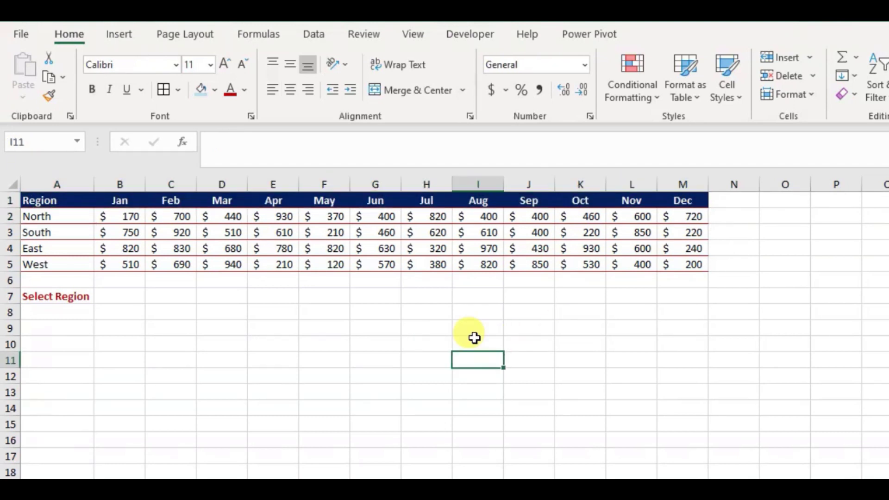
click(123, 297)
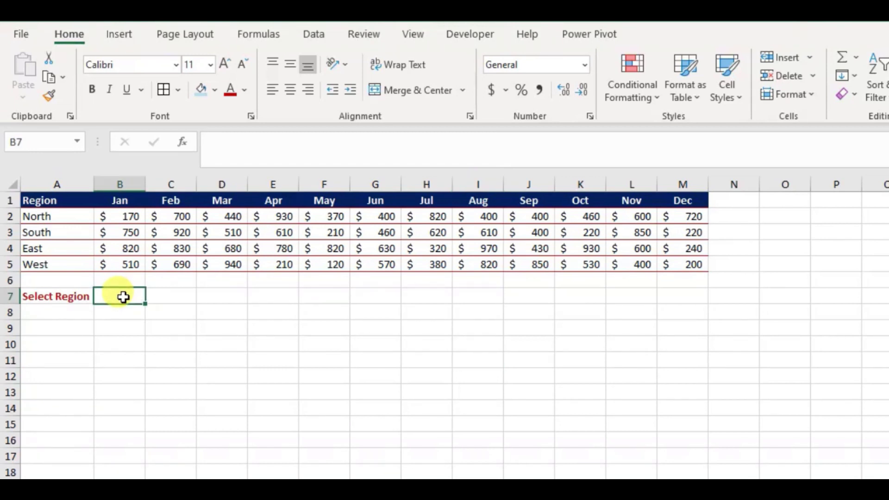
drag(76, 218, 73, 263)
click(74, 324)
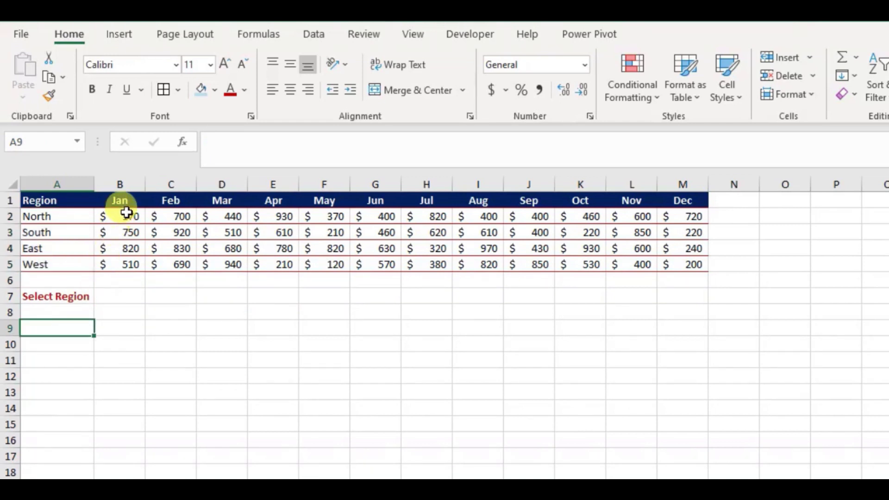
double_click(119, 296)
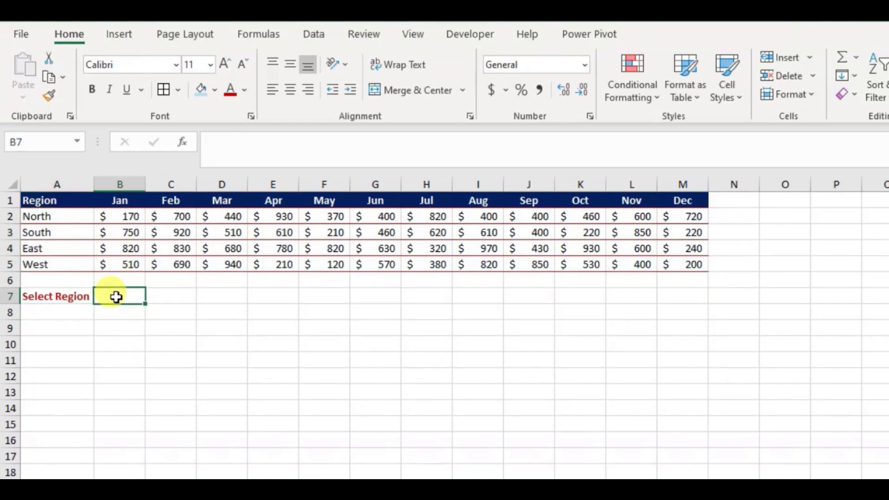
click(124, 328)
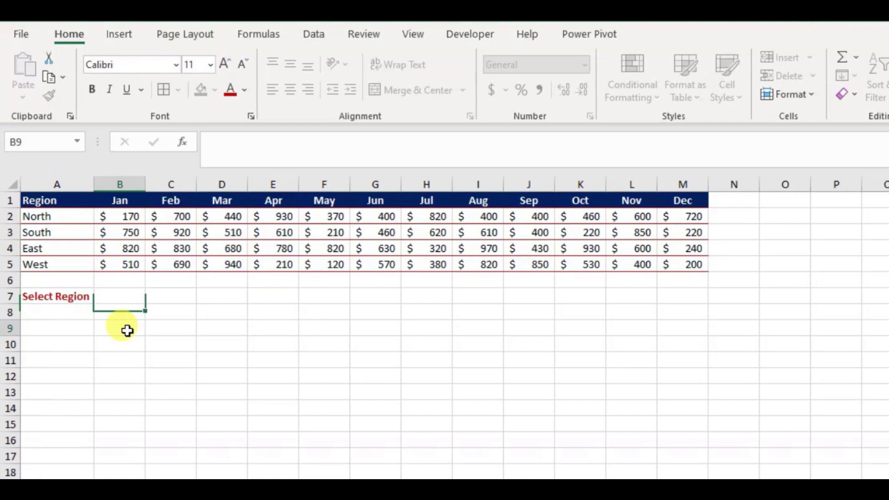
click(127, 298)
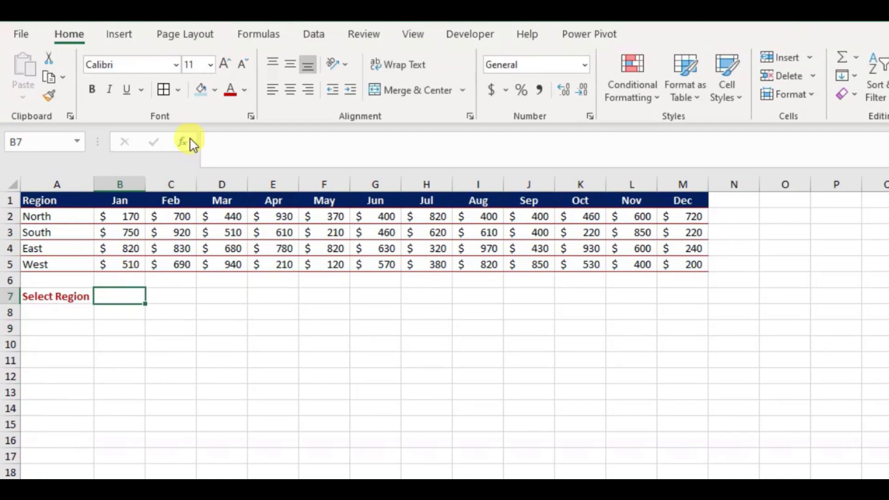
Give B7 a List data validation sourced from the region names A2:A5.
click(306, 36)
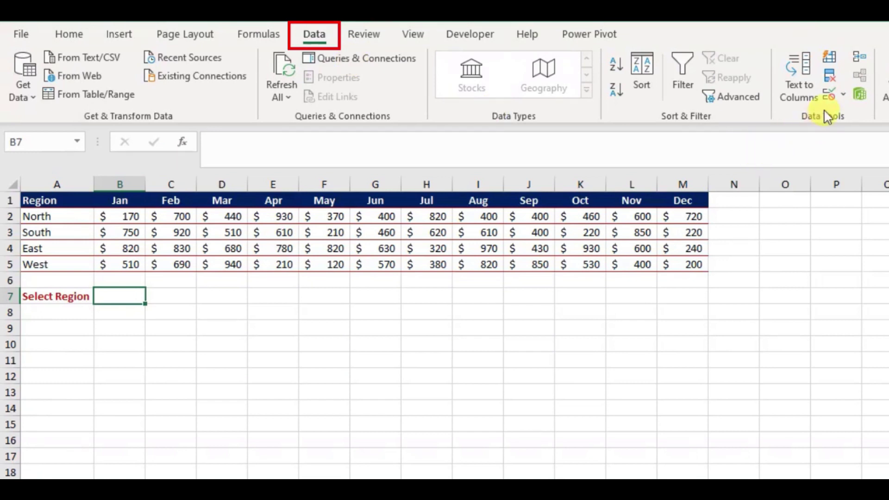
click(829, 95)
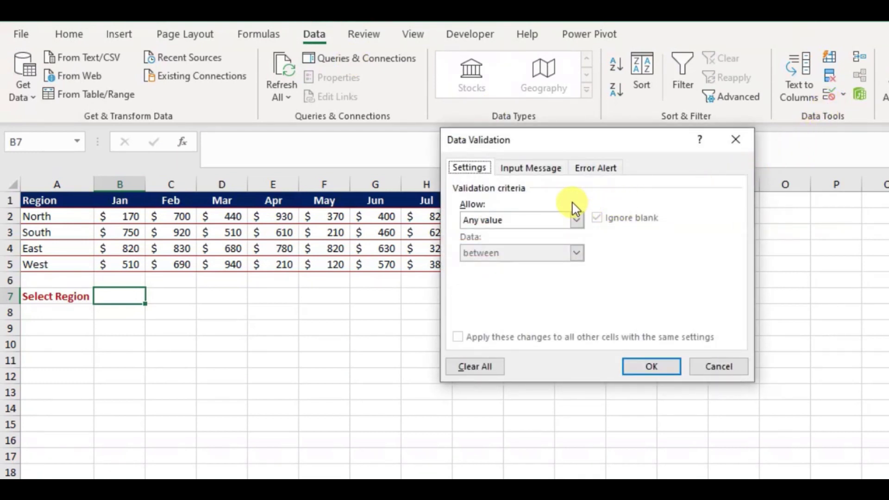
click(576, 220)
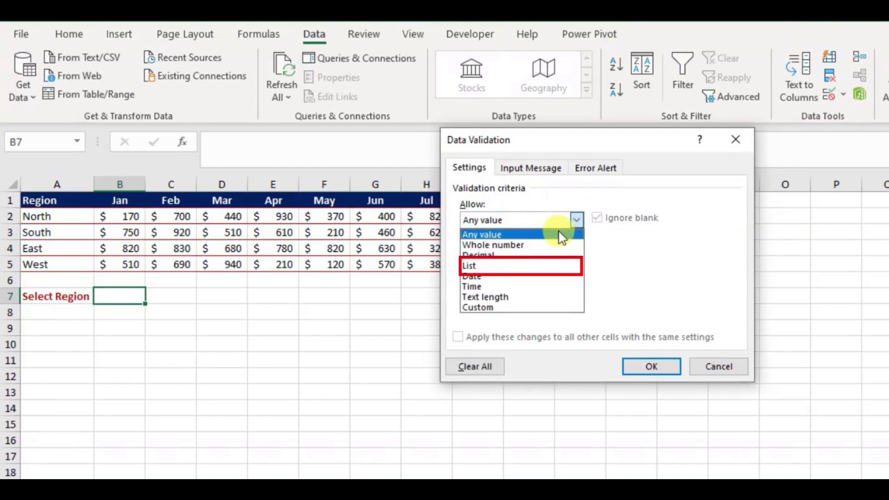
click(513, 266)
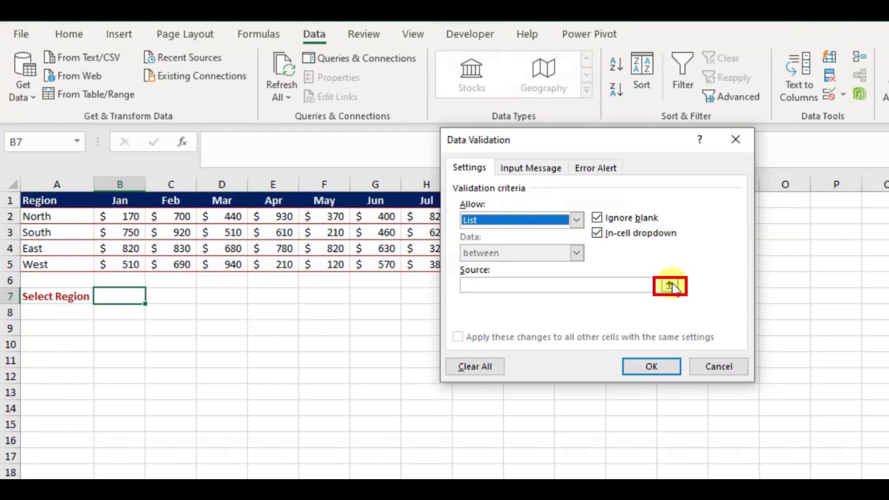
click(672, 286)
drag(36, 216, 40, 264)
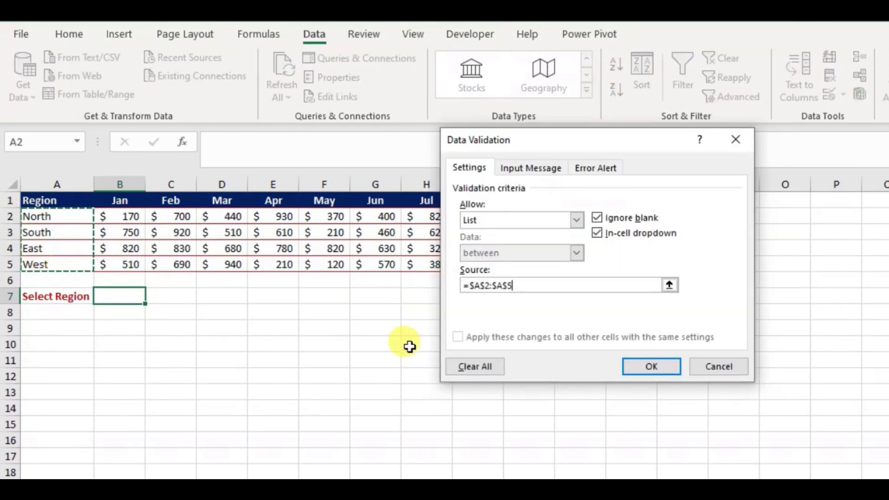
click(657, 376)
Choose South from the new B7 region dropdown.
click(152, 295)
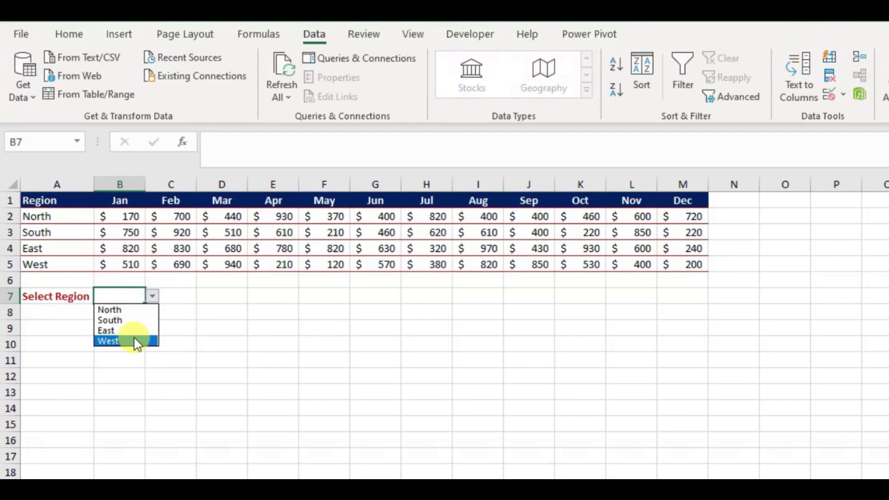
click(131, 320)
click(148, 340)
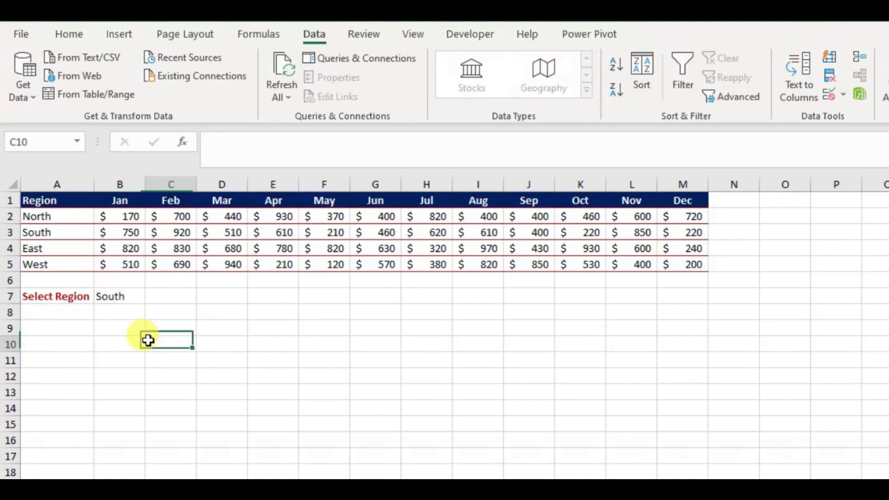
click(56, 329)
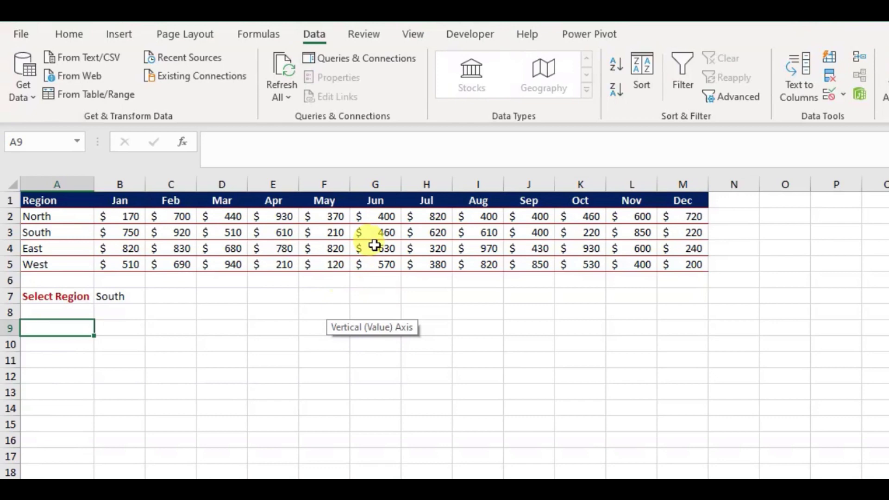
Confirm in Customize the Ribbon that the Developer tab is enabled, then close Options.
click(452, 34)
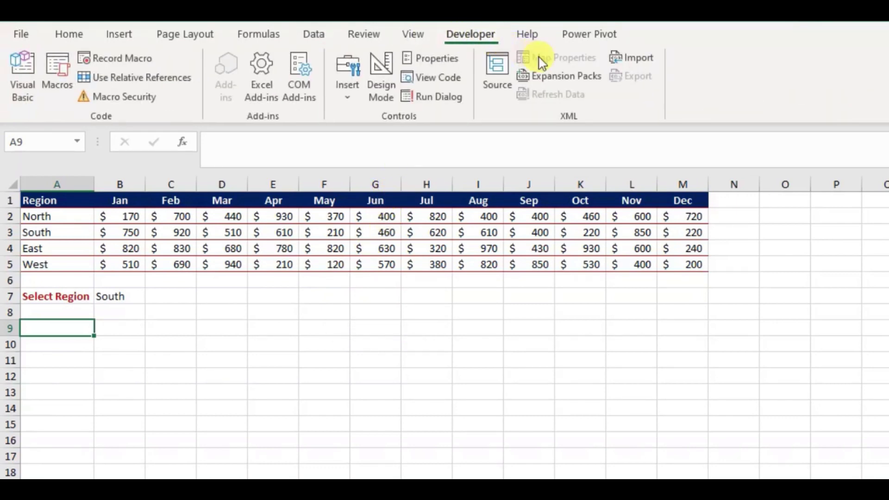
right_click(776, 81)
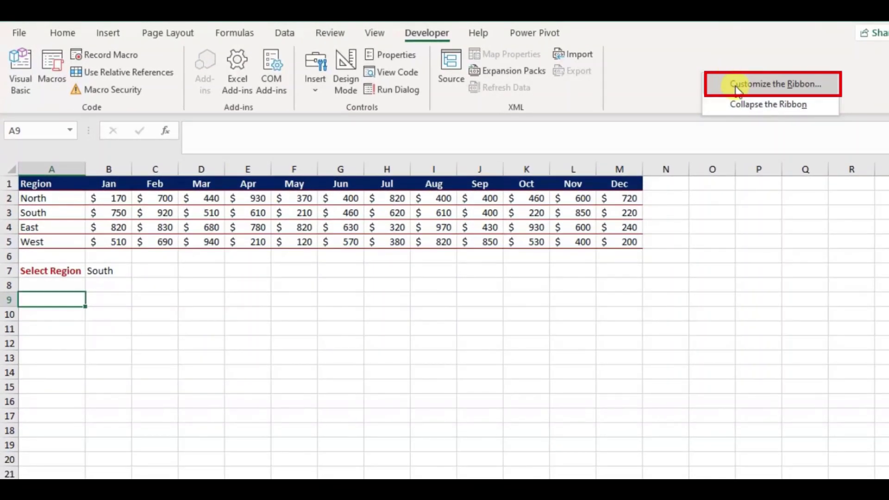
click(737, 85)
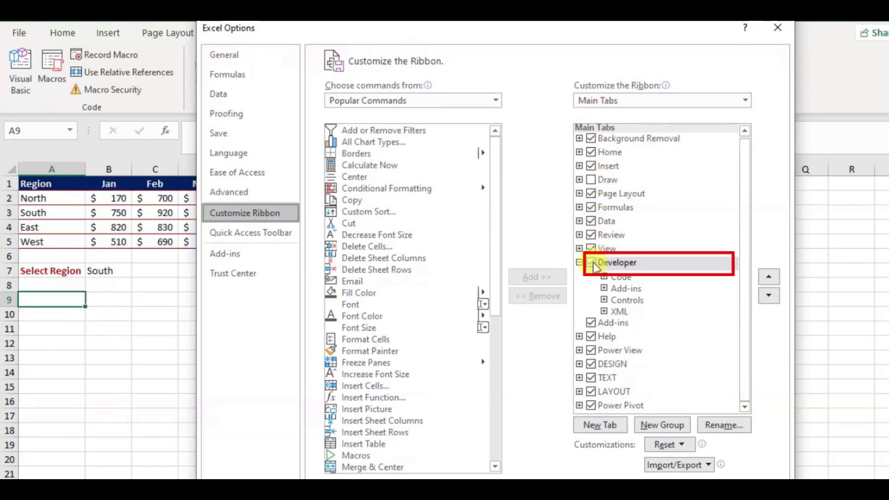
click(703, 477)
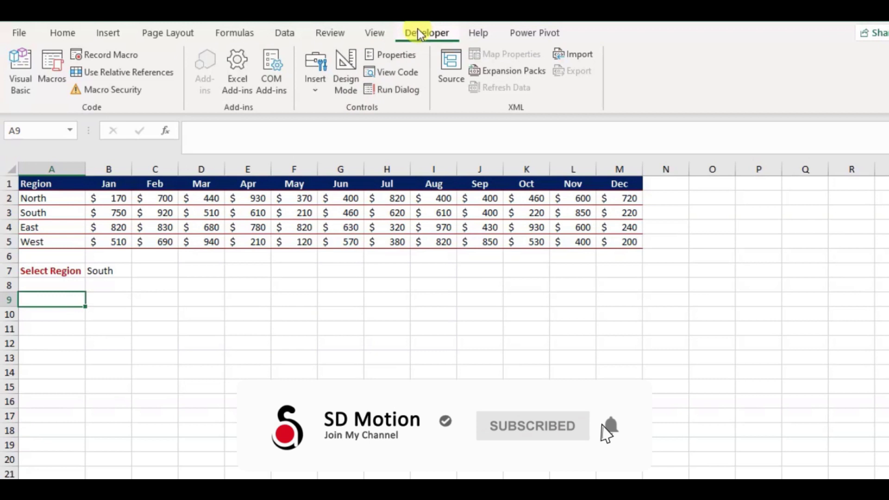
Insert an option button in A8, snapped to the grid, labelled Bar Chart.
click(306, 80)
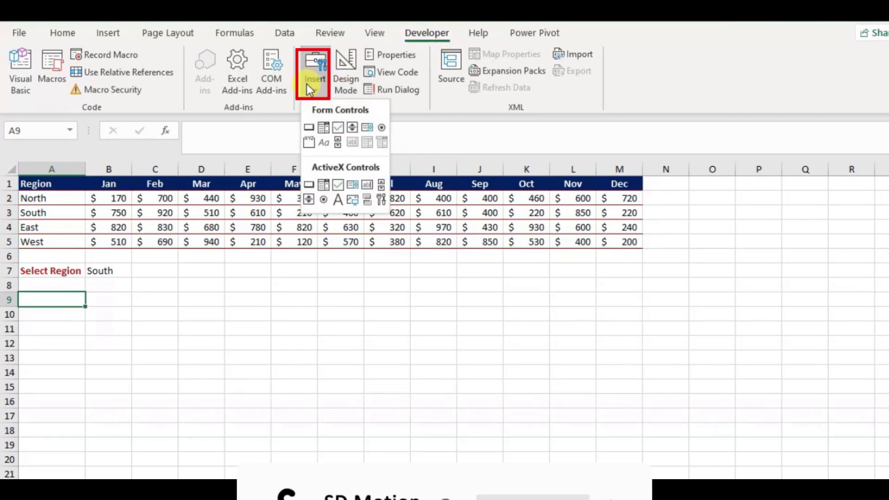
click(382, 128)
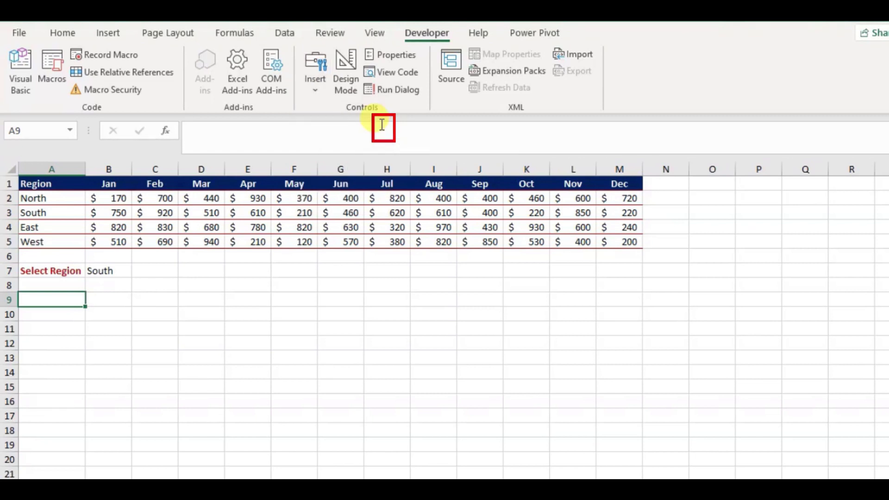
click(24, 280)
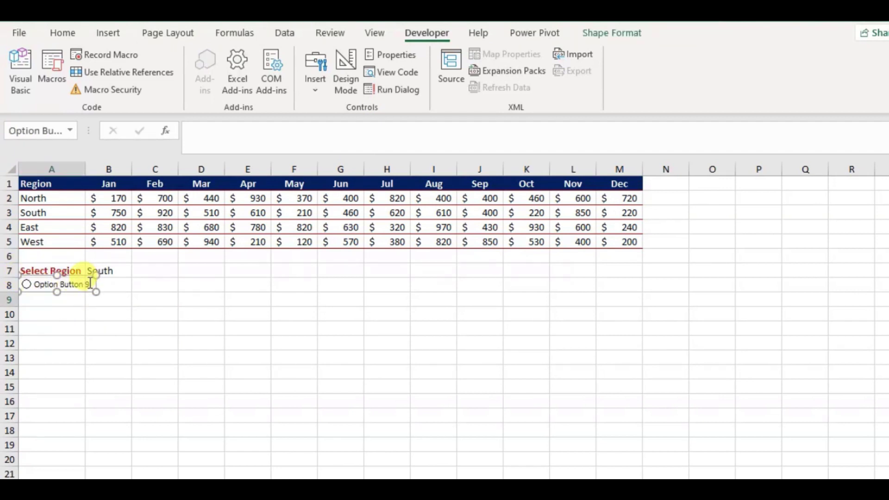
key(alt)
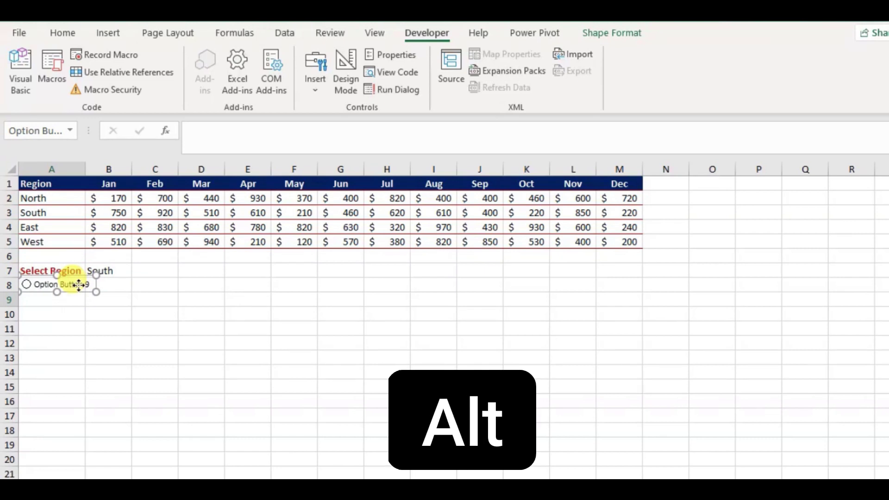
right_click(79, 285)
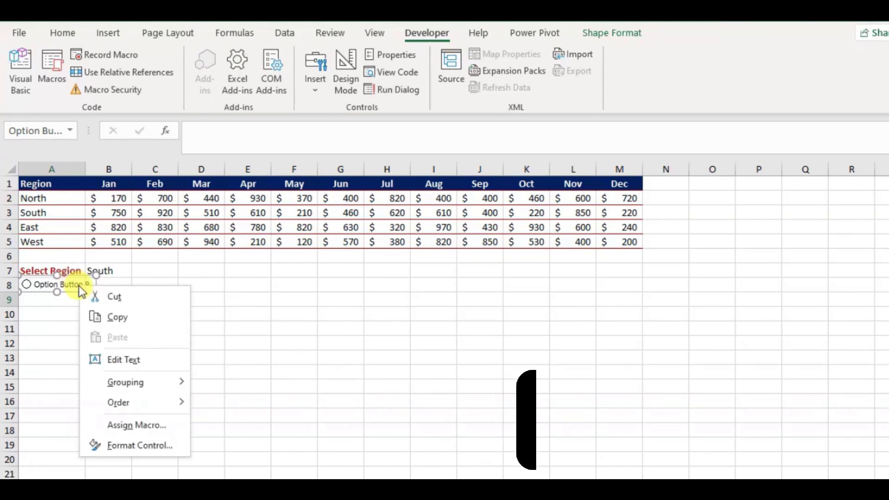
click(131, 353)
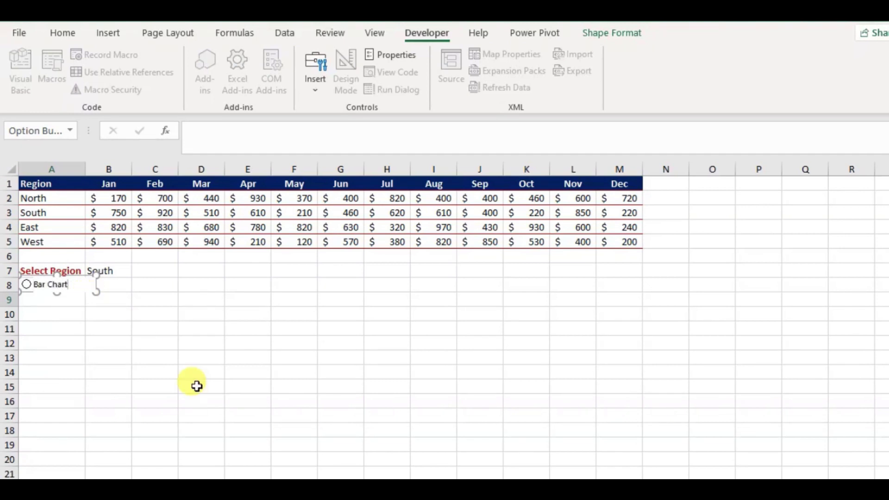
click(120, 360)
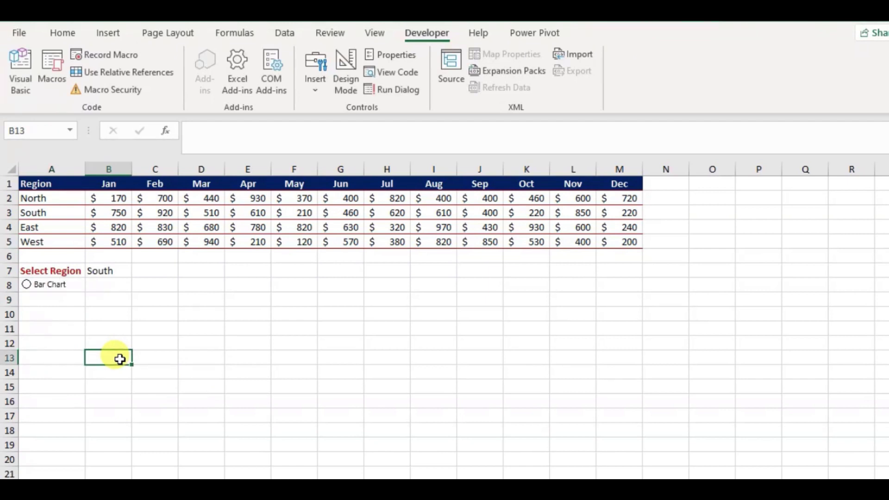
Copy the Bar Chart option button and paste two more copies.
right_click(40, 280)
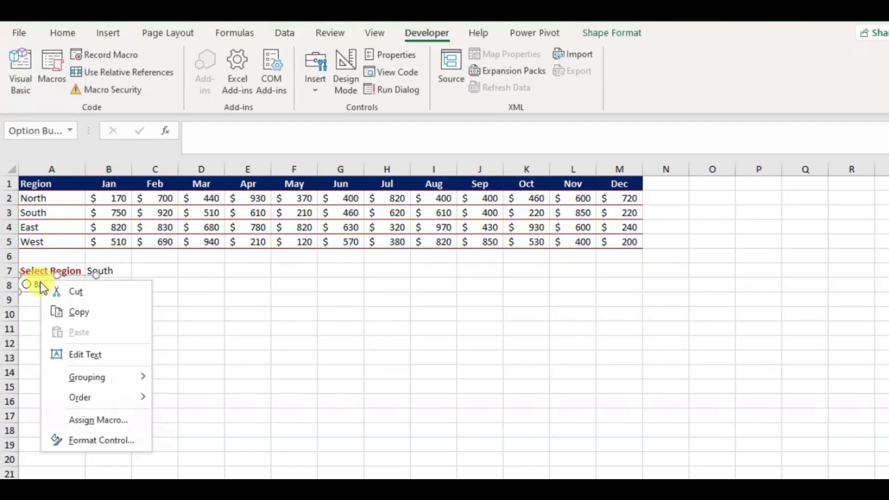
click(75, 312)
key(ctrl+v)
key(ctrl+v)
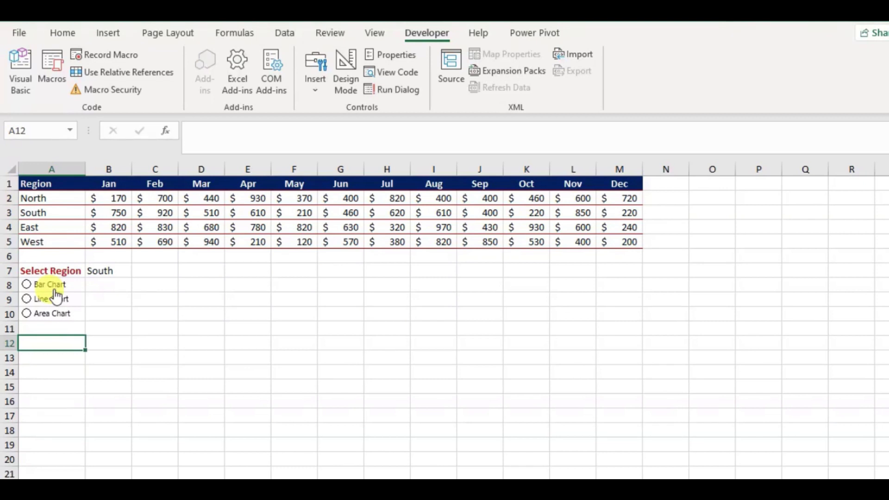
Label A12 'Cell Link' and set the option buttons' cell link to $B$12.
text(Cell Link)
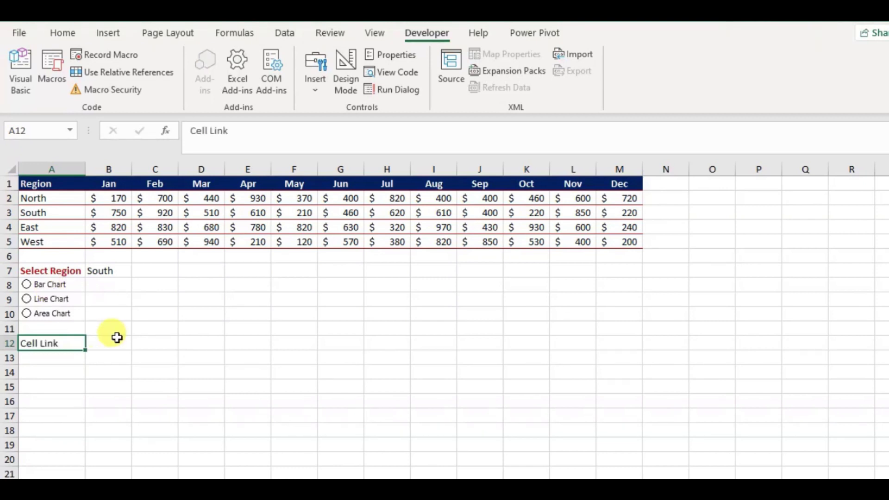
key(Tab)
right_click(50, 291)
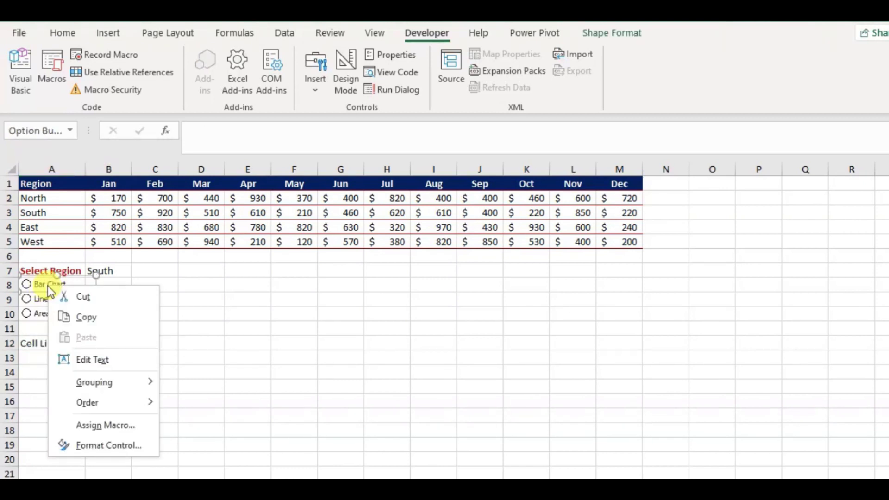
click(108, 446)
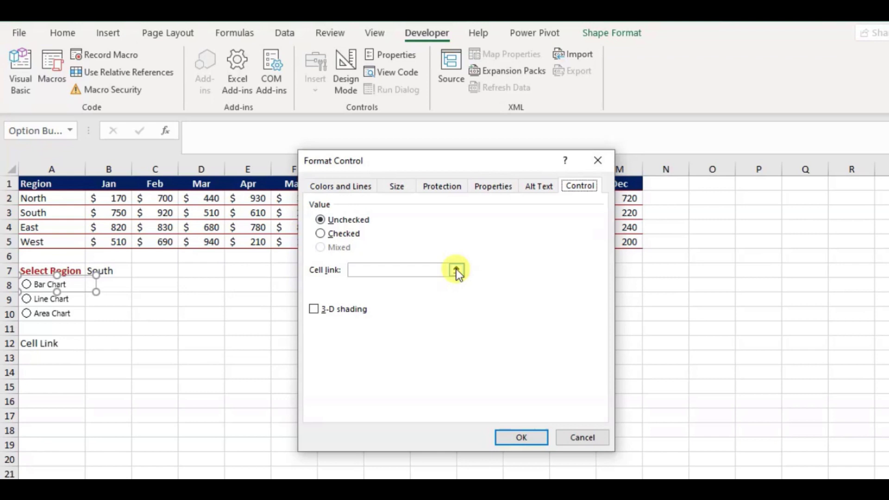
click(457, 270)
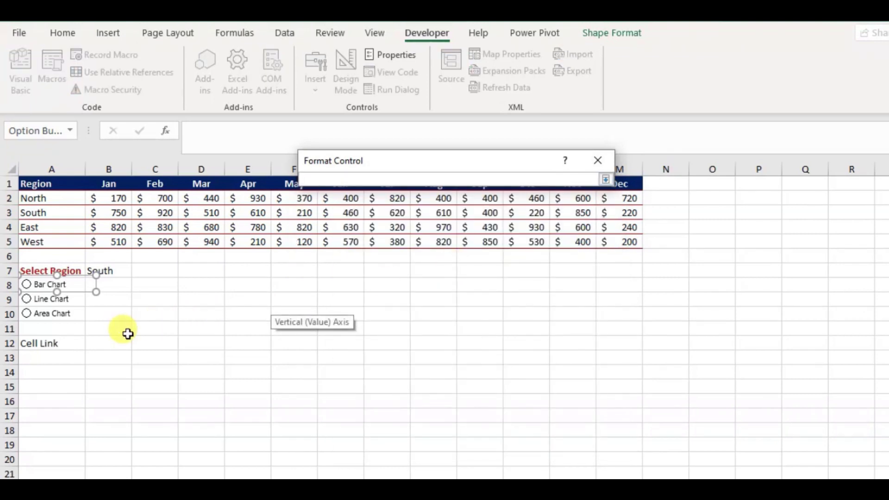
click(114, 342)
key(Return)
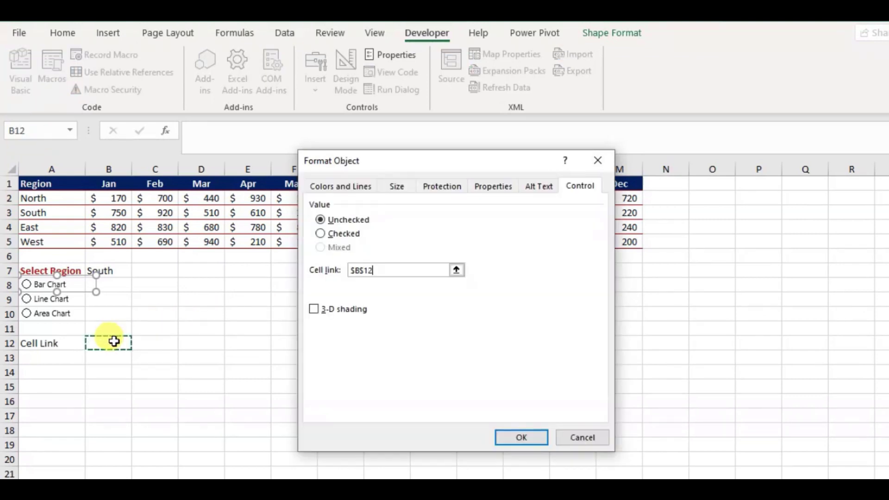
click(518, 438)
click(106, 325)
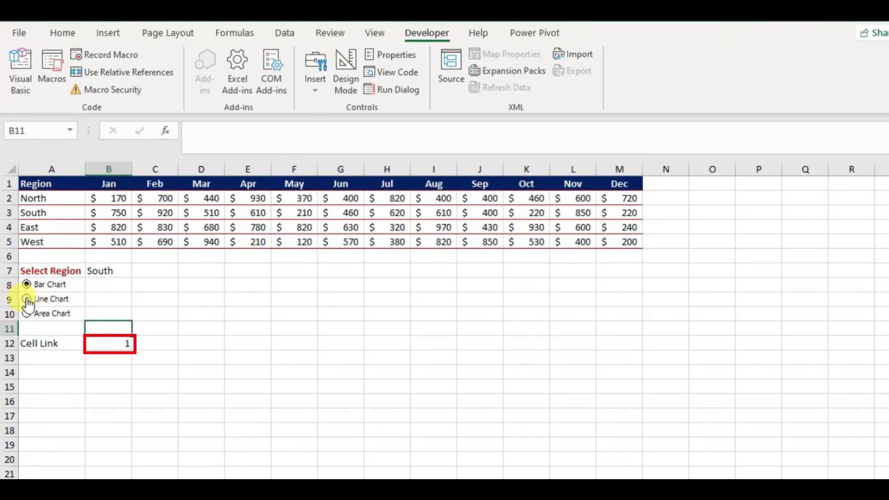
Copy the Region–Dec header row of the data table into row 16.
click(144, 370)
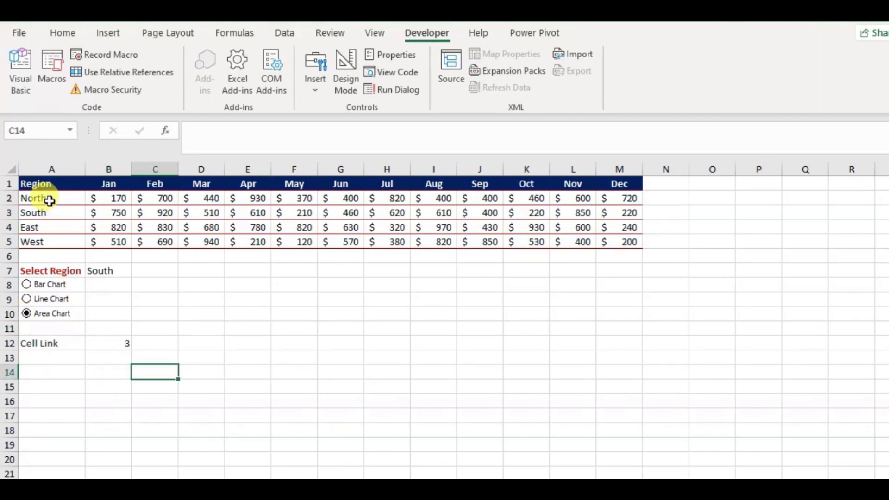
drag(40, 198, 626, 216)
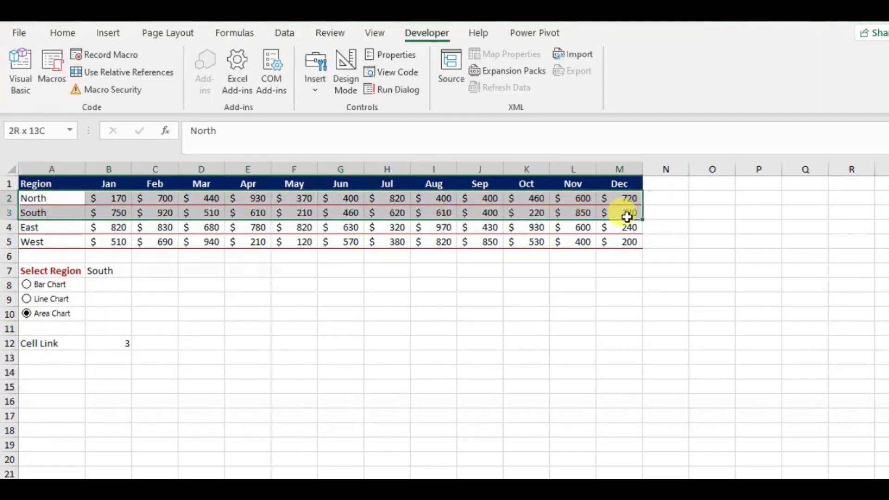
click(480, 328)
click(56, 373)
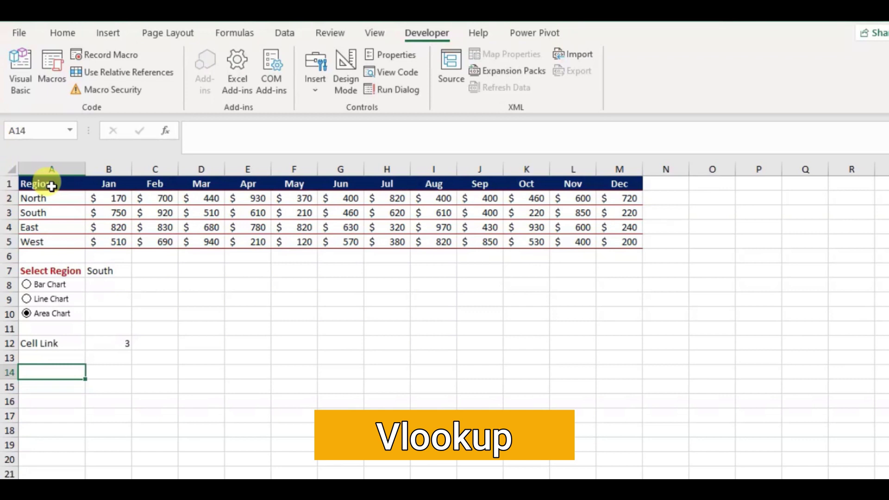
drag(49, 184, 344, 171)
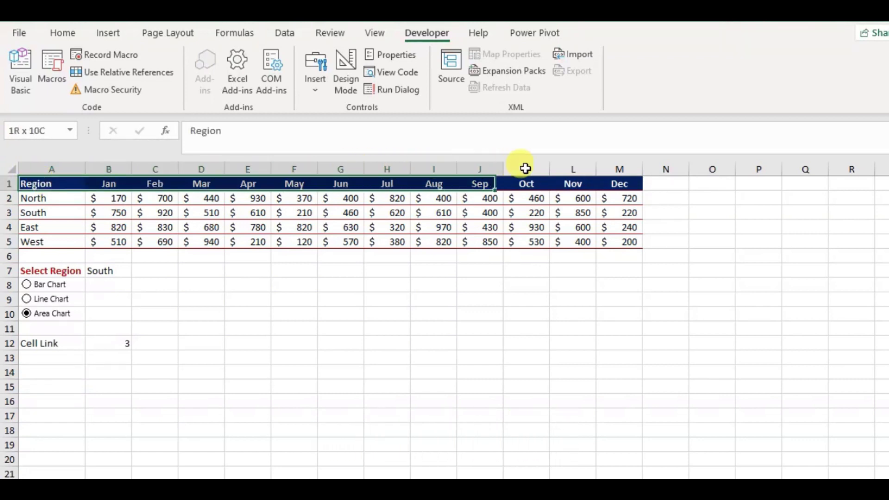
drag(525, 169, 607, 169)
click(623, 373)
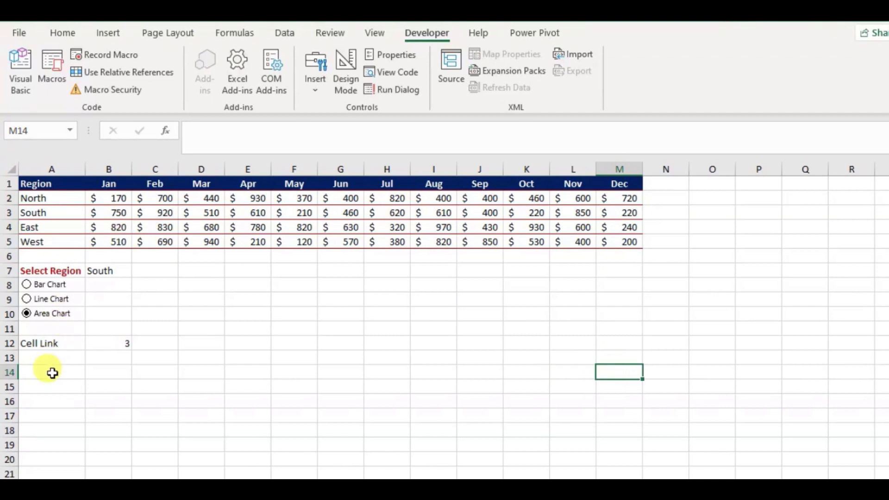
drag(34, 183, 599, 182)
key(ctrl+c)
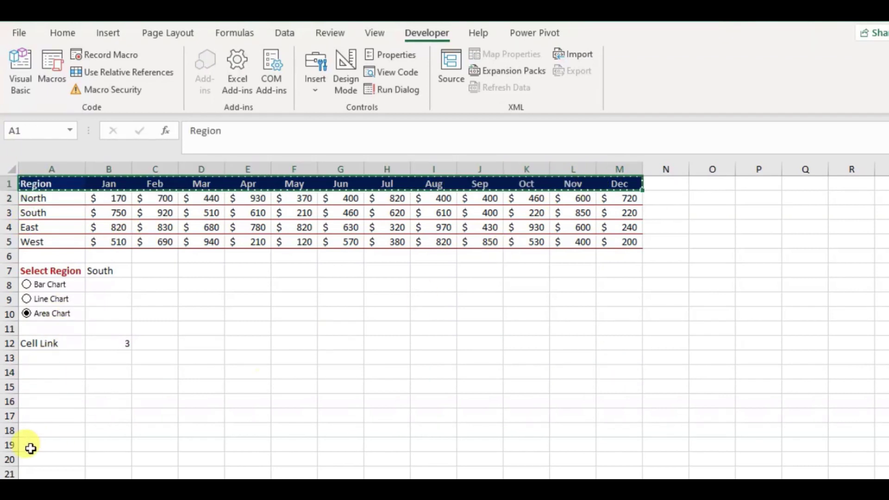
click(27, 402)
key(ctrl+v)
Enter the title 'Bar Chart' in A15.
click(49, 386)
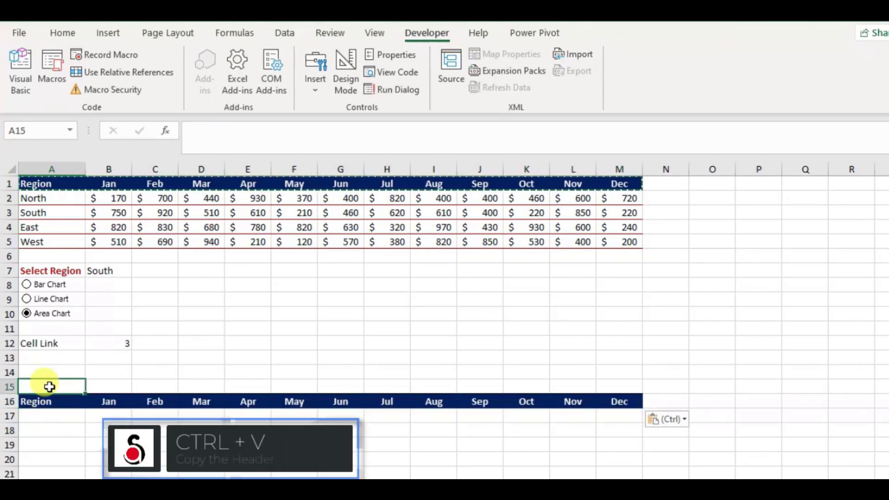
text(Bar Chart)
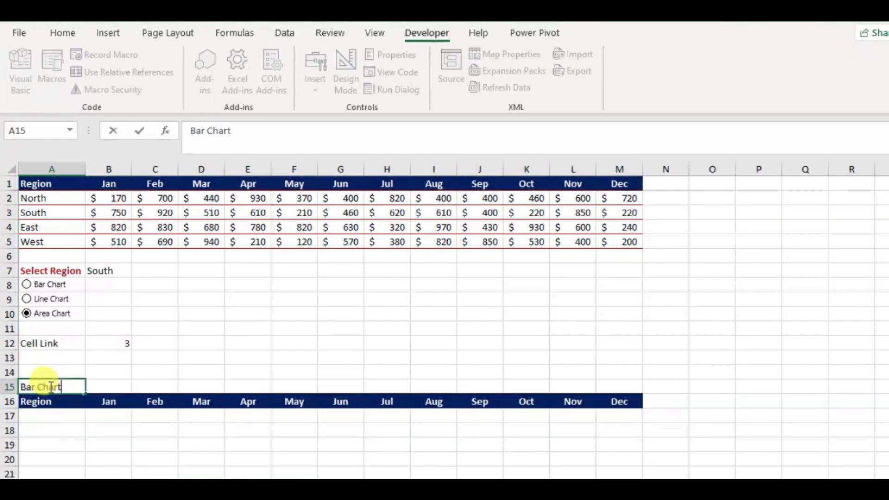
key(Return)
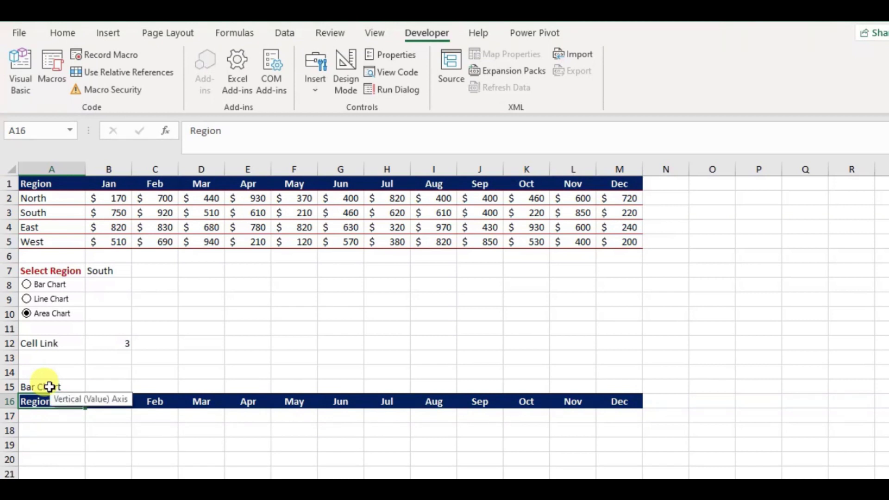
Set A17 to =$B$7 so it shows South, then select B17.
click(51, 444)
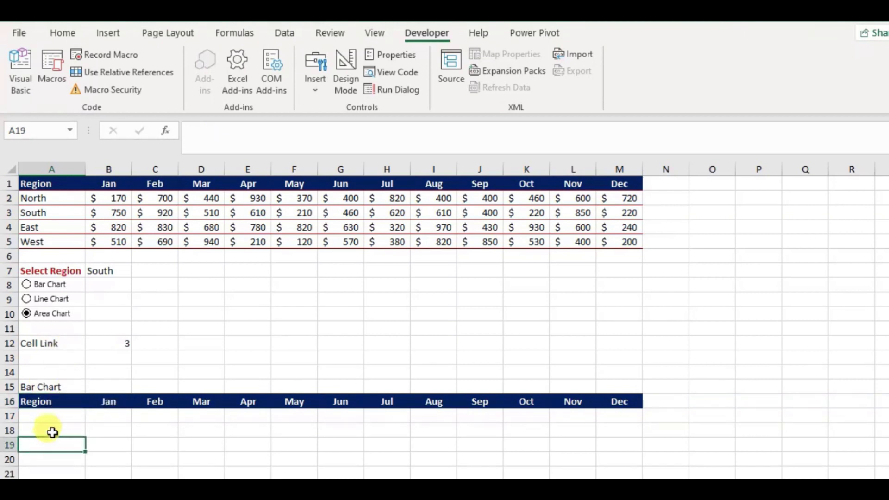
click(56, 418)
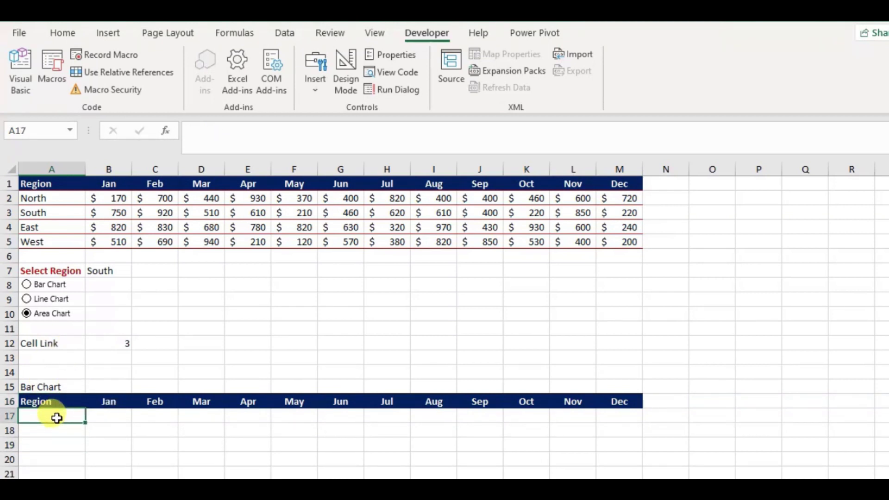
text(=)
click(109, 271)
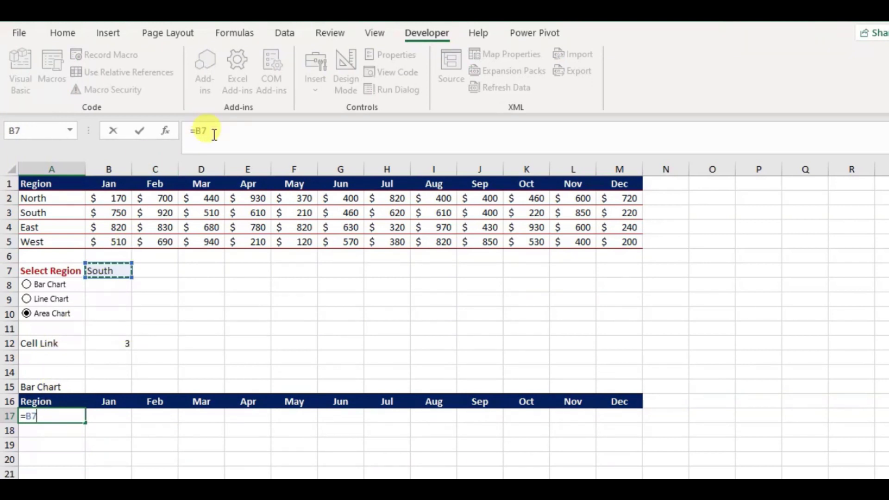
double_click(198, 131)
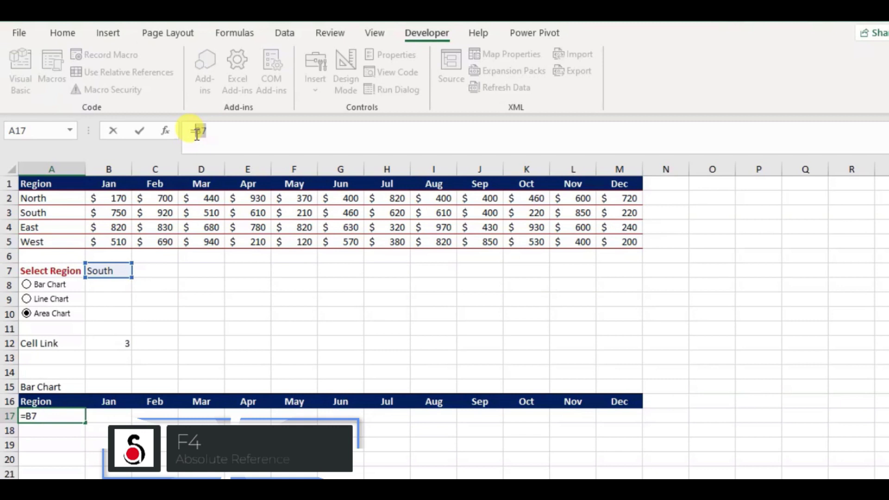
key(F4)
key(Return)
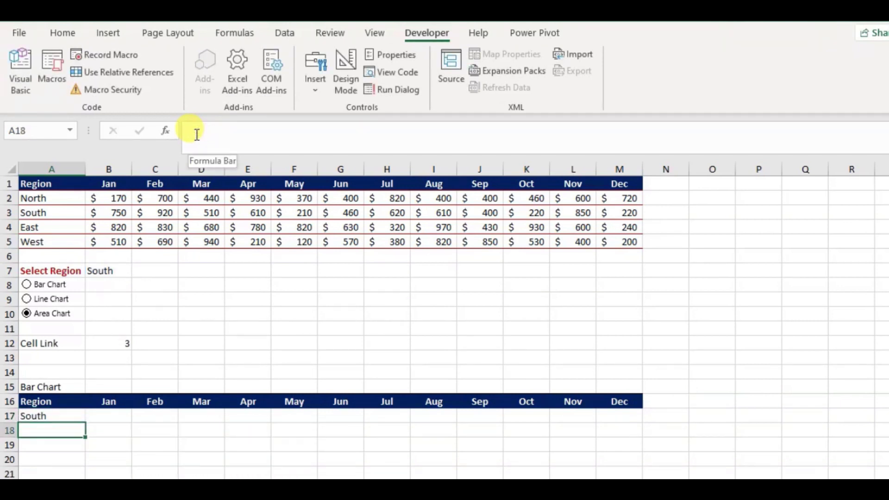
click(107, 428)
click(111, 416)
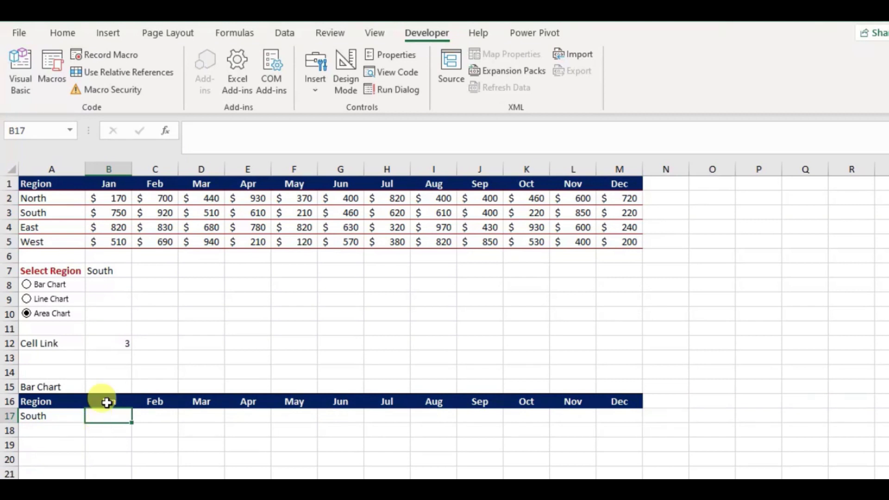
drag(37, 199, 620, 208)
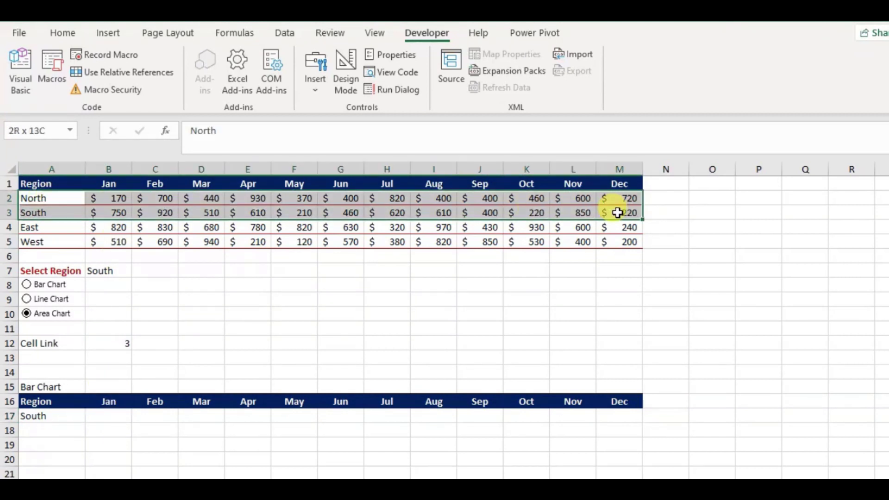
Enter =VLOOKUP($B$7,$A$1:$M$5,MONTH(B16)+1,FALSE) in B17.
click(102, 419)
text(=vlo)
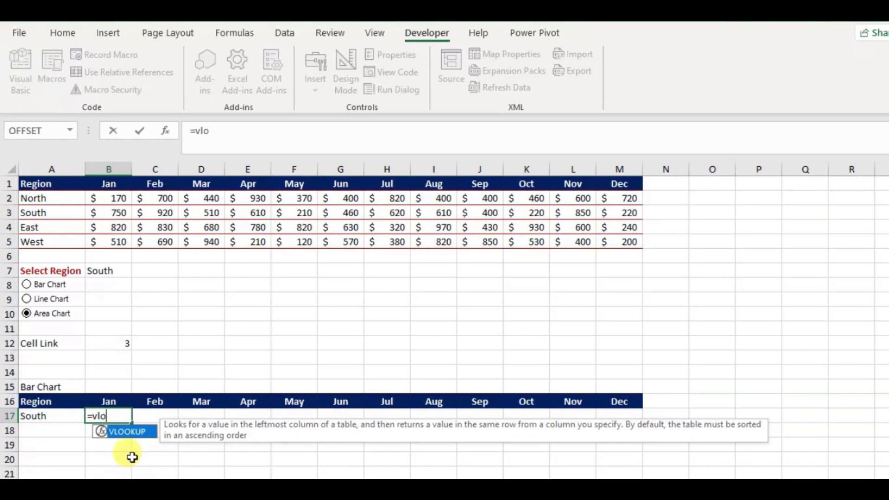
key(Tab)
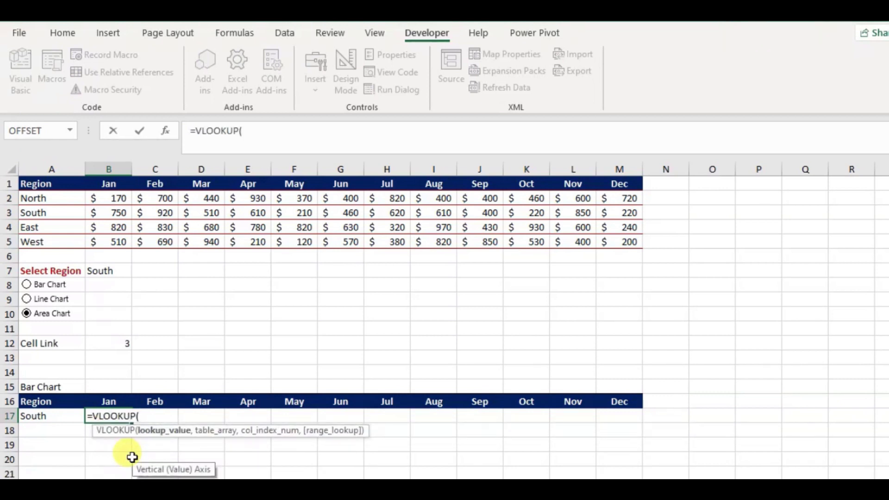
click(70, 417)
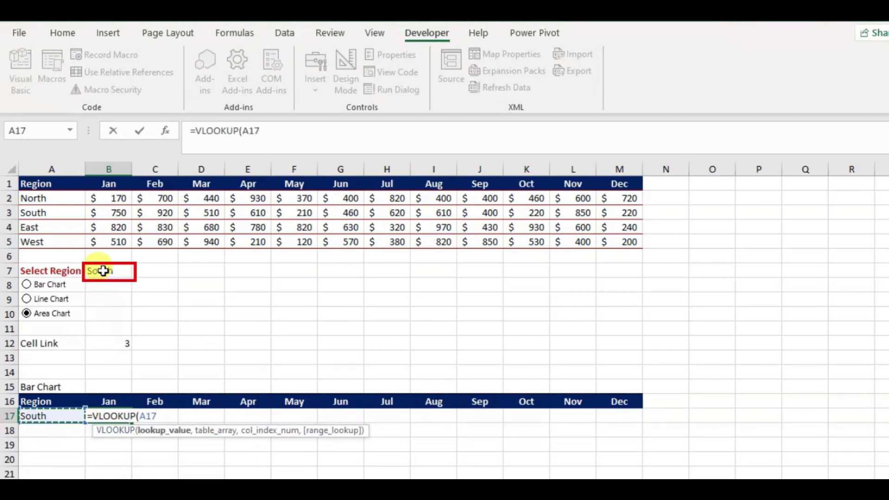
click(102, 271)
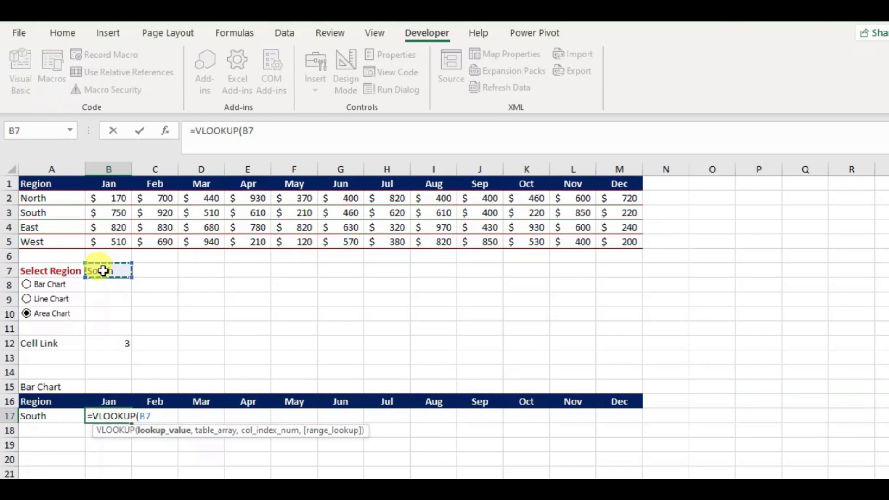
text(,)
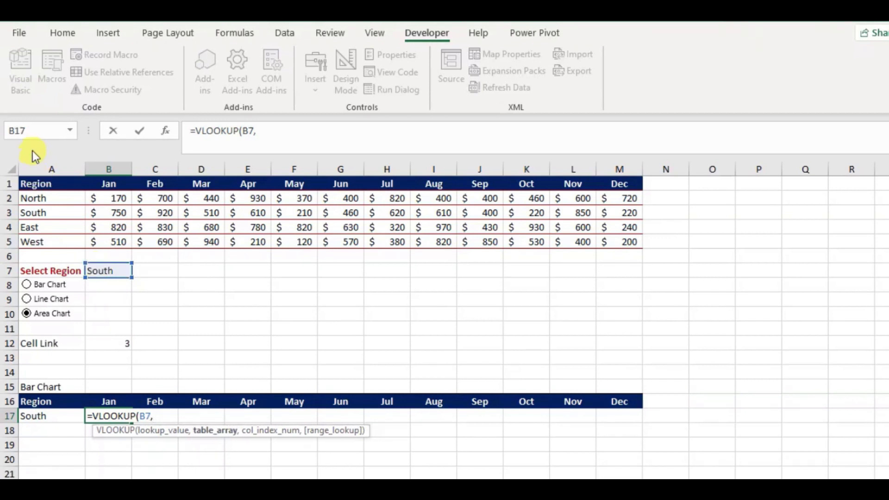
drag(35, 182, 633, 243)
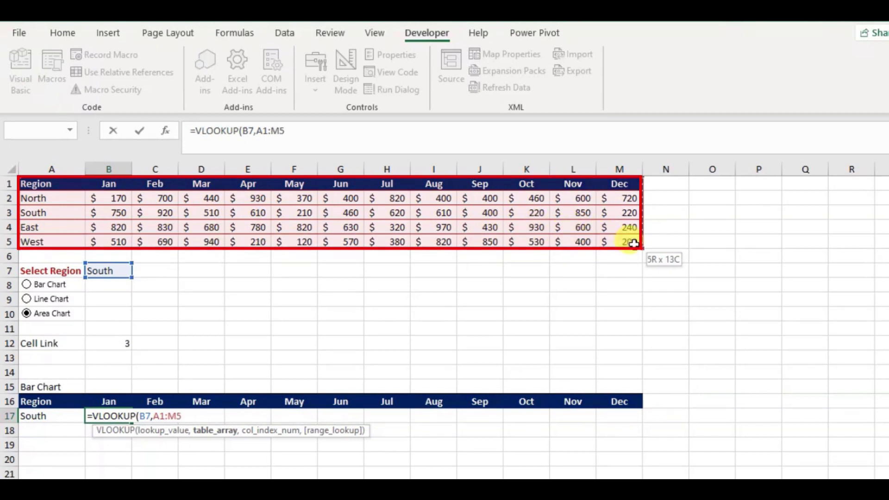
key(F4)
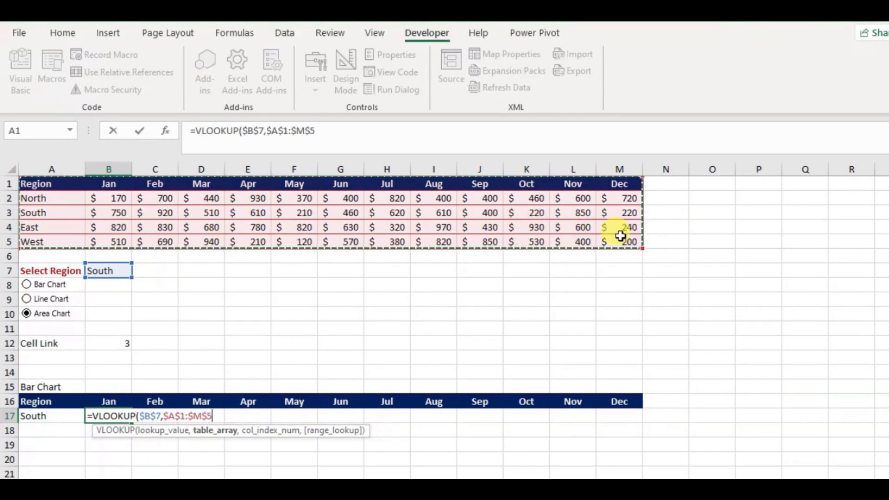
text(,)
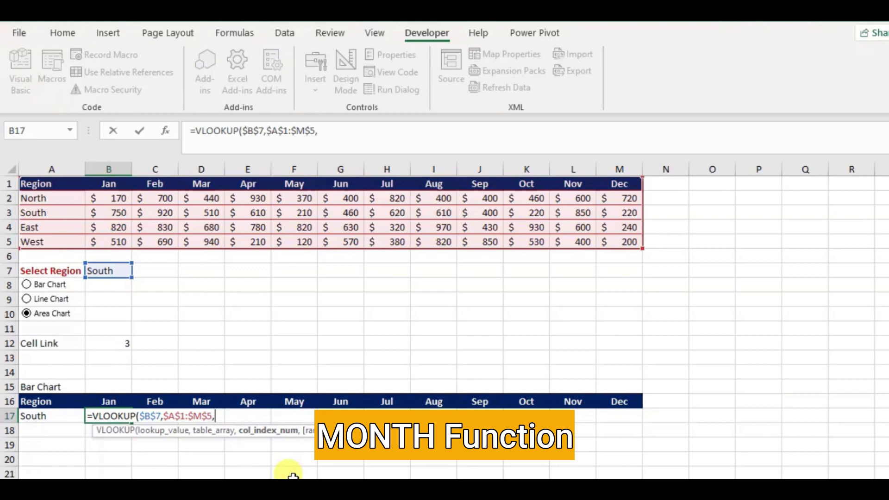
text(mon)
key(Tab)
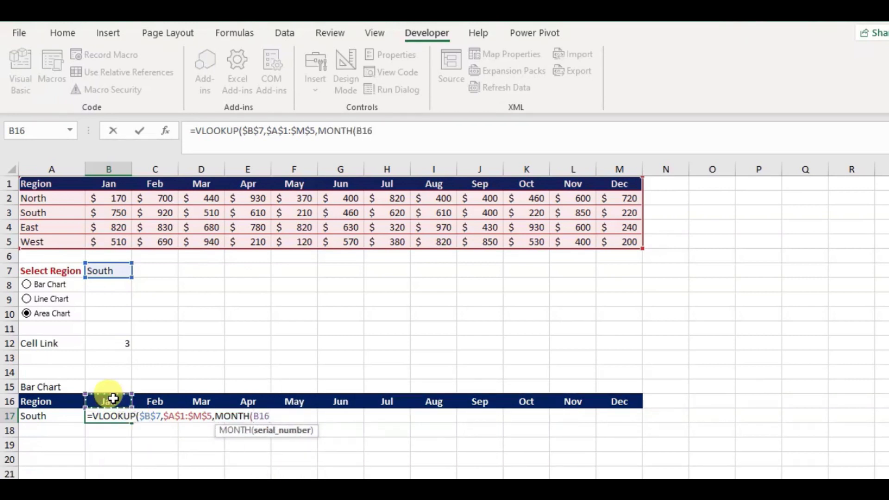
text())
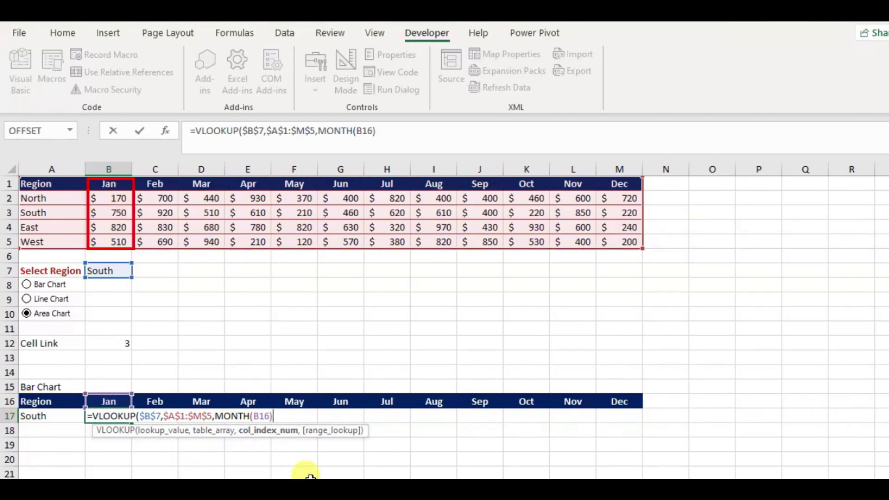
text(+1,)
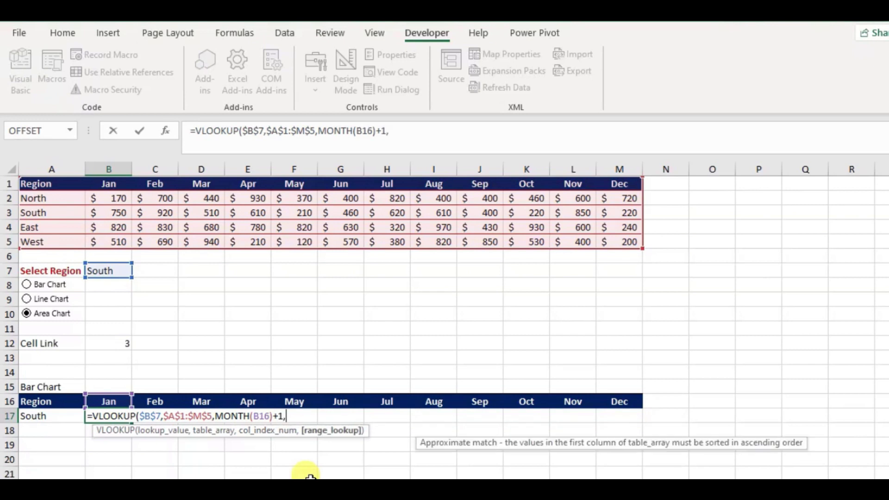
text(FALSE)
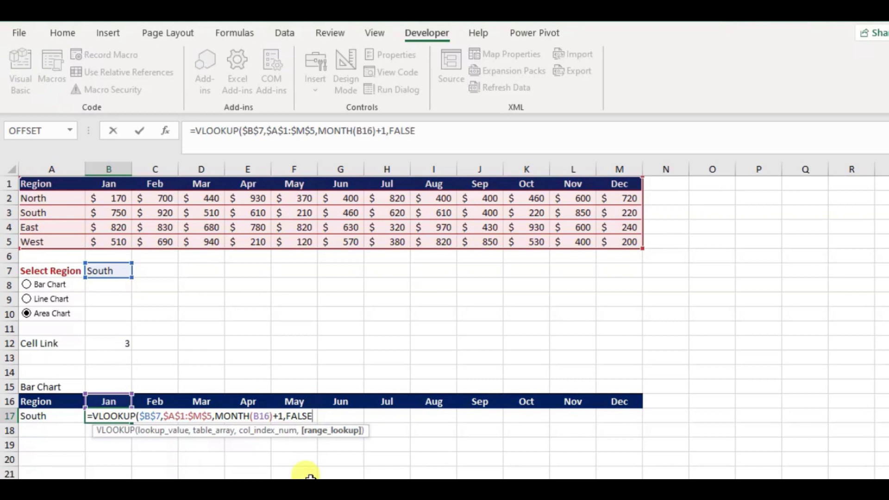
text())
key(Return)
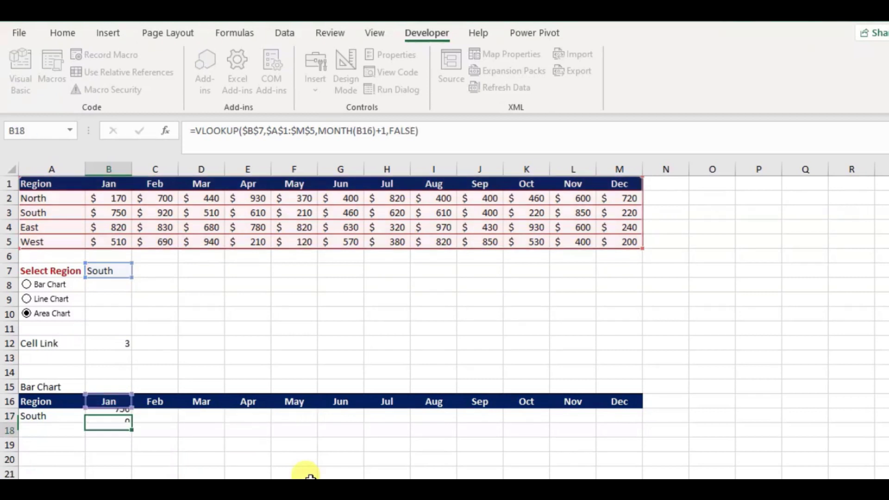
Check B17's result against South's January value of 750 in B3.
click(120, 416)
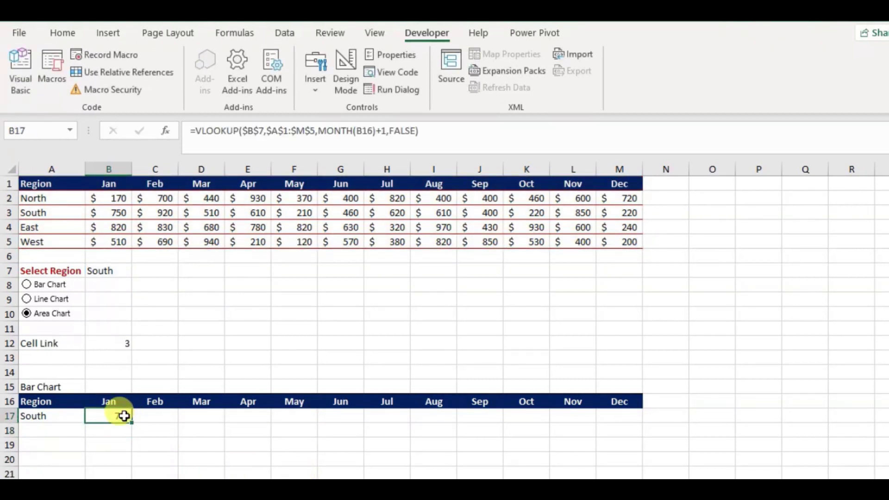
click(55, 213)
click(109, 213)
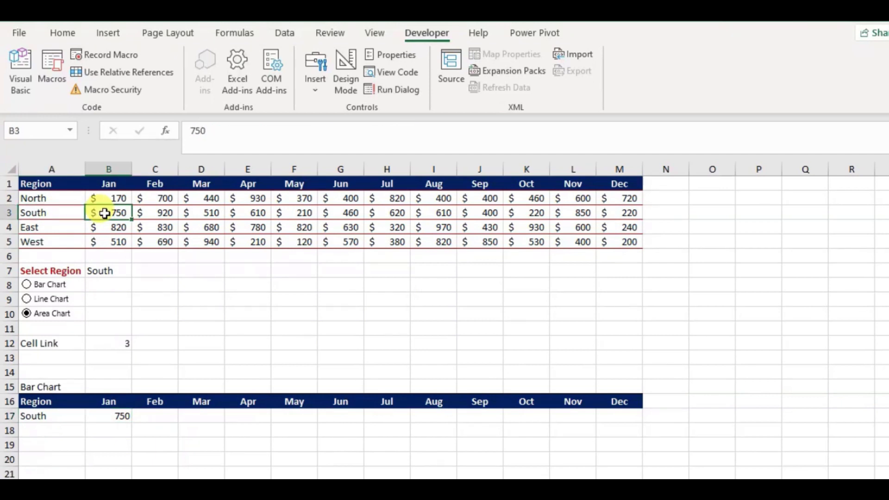
Review the data table A1:M5 and helper table A16:M17, then reopen B17's formula.
click(122, 418)
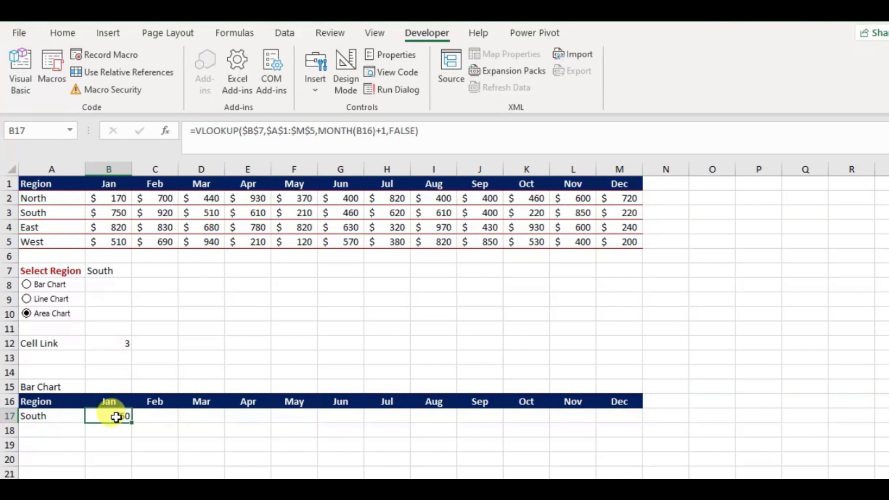
drag(48, 182, 612, 242)
drag(46, 401, 625, 410)
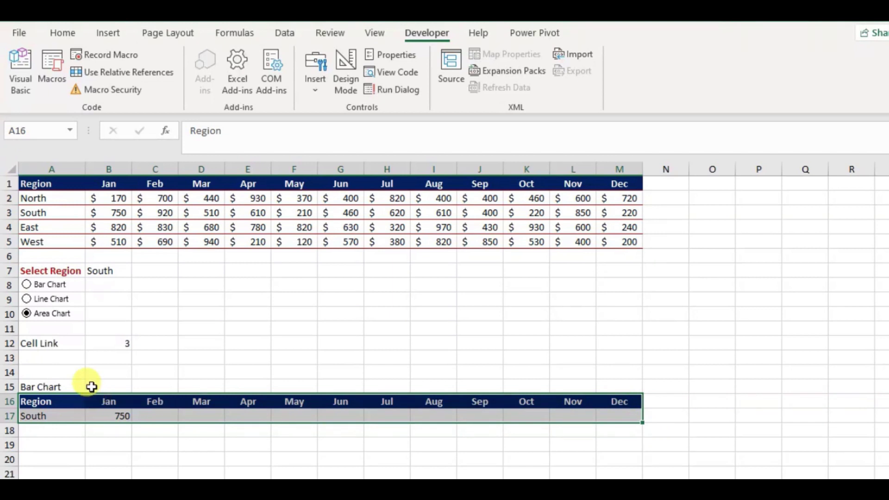
click(106, 415)
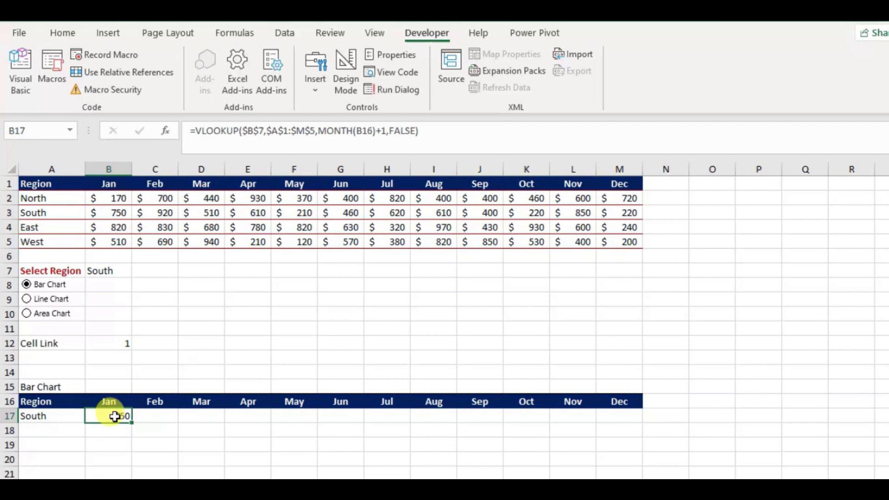
click(189, 133)
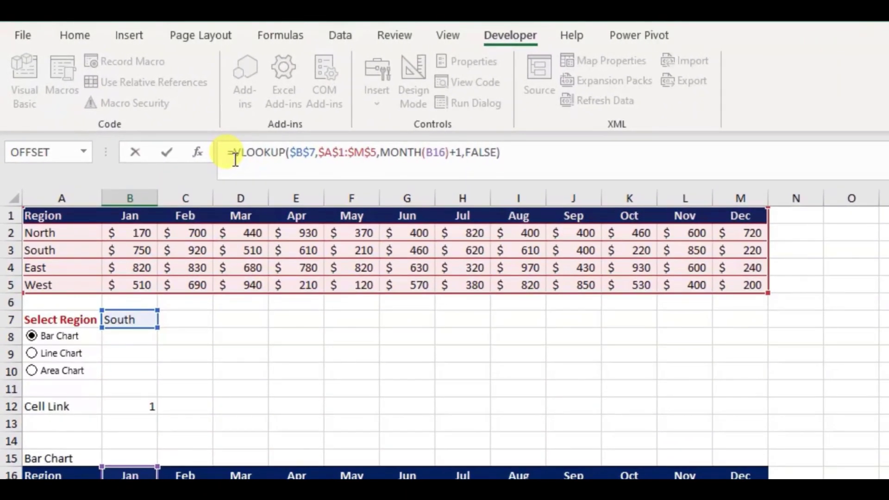
Wrap B17's lookup in IF(B12=1, …, NA()) so it still returns 750.
text(IF()
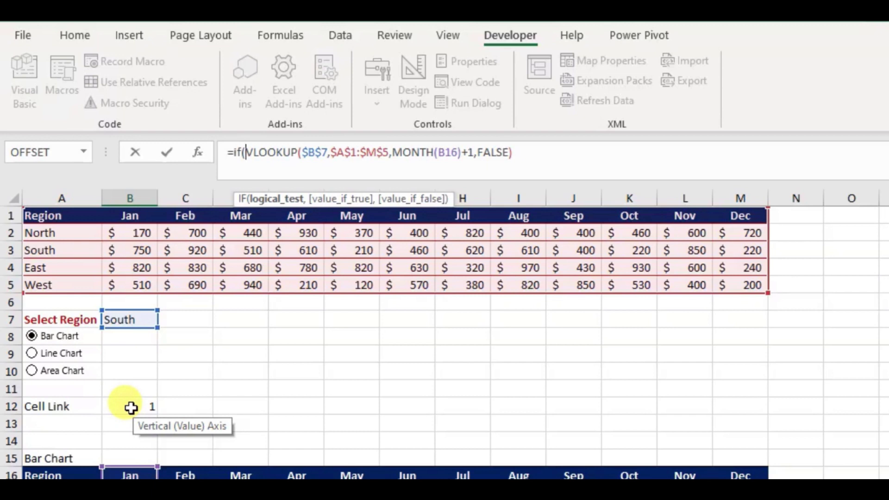
click(131, 408)
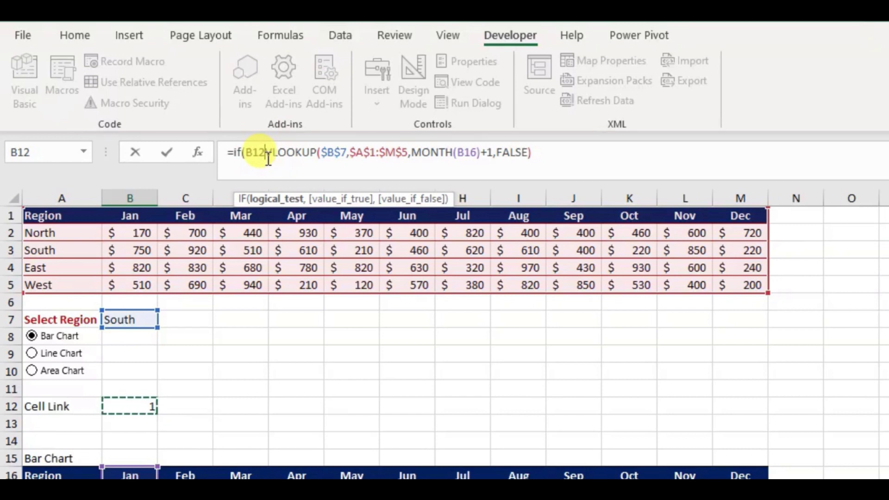
text(=)
key(BackSpace)
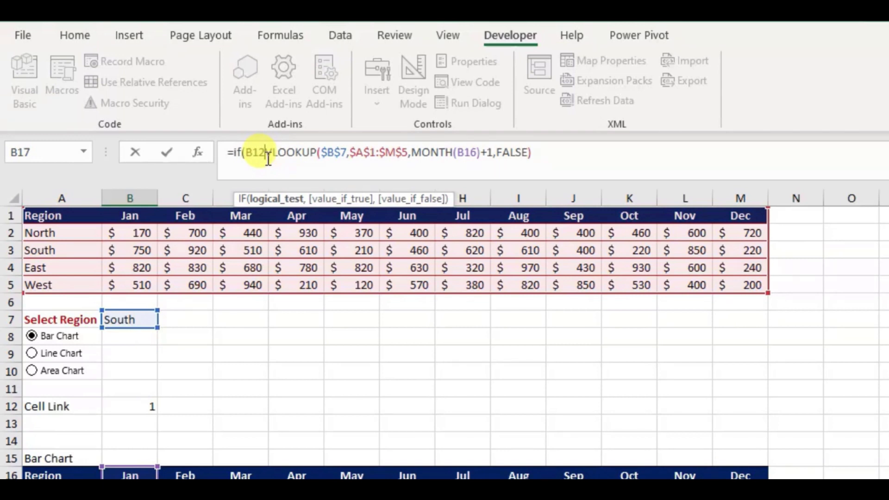
text(=)
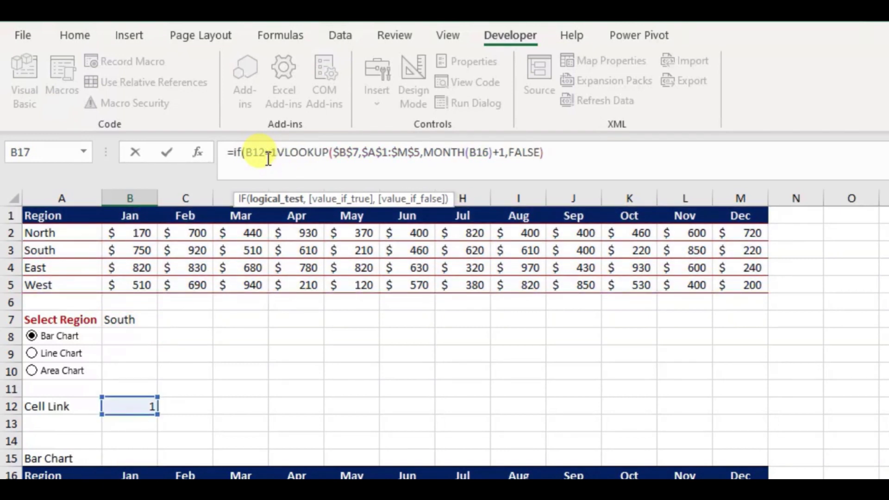
text(1,)
click(548, 153)
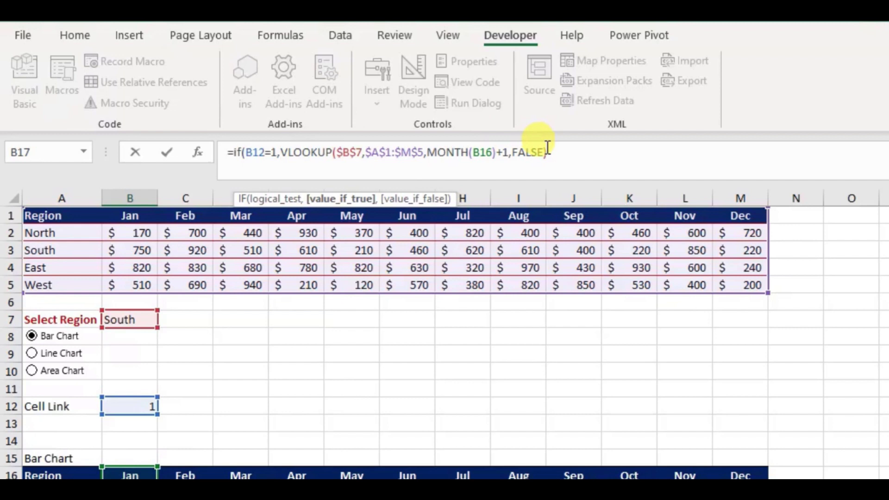
text(,)
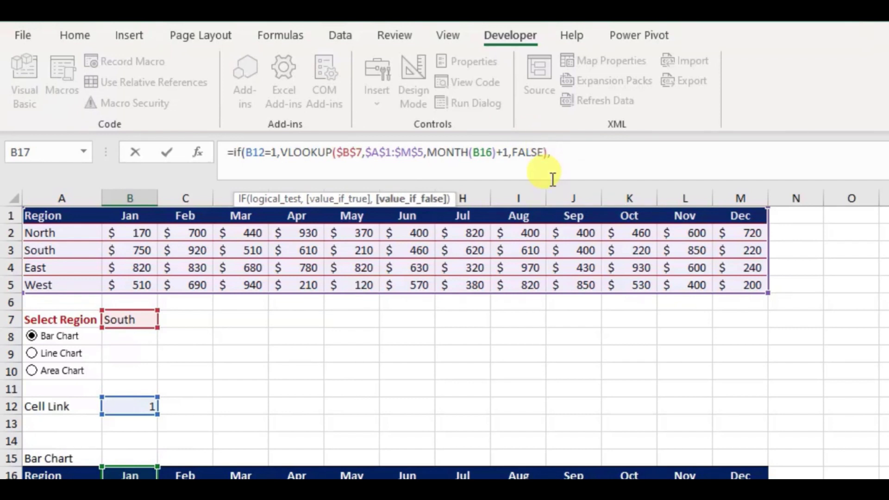
text(na)
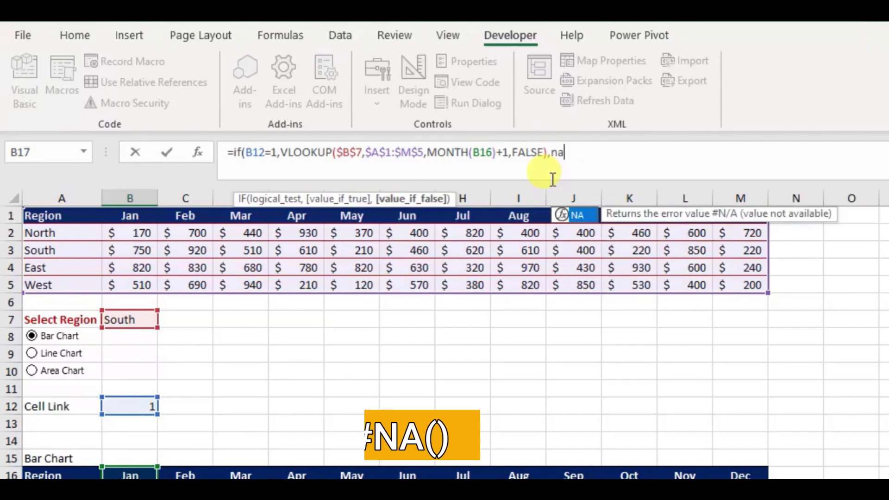
text(()))
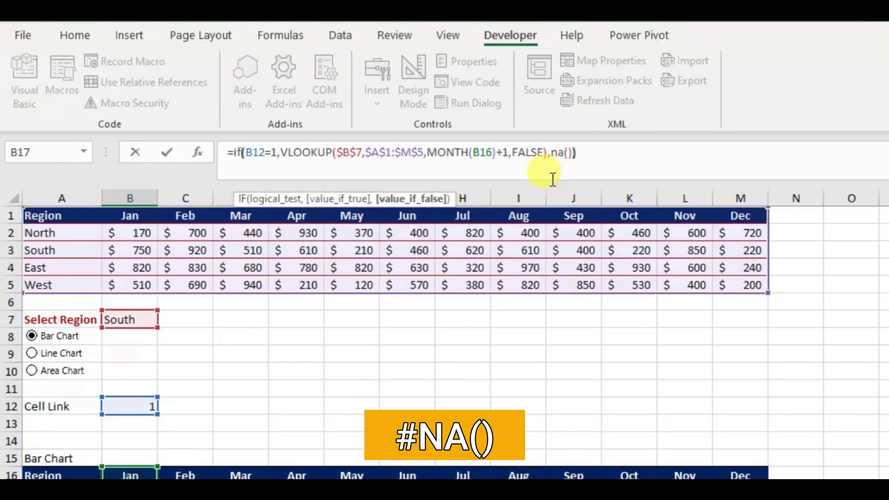
key(Return)
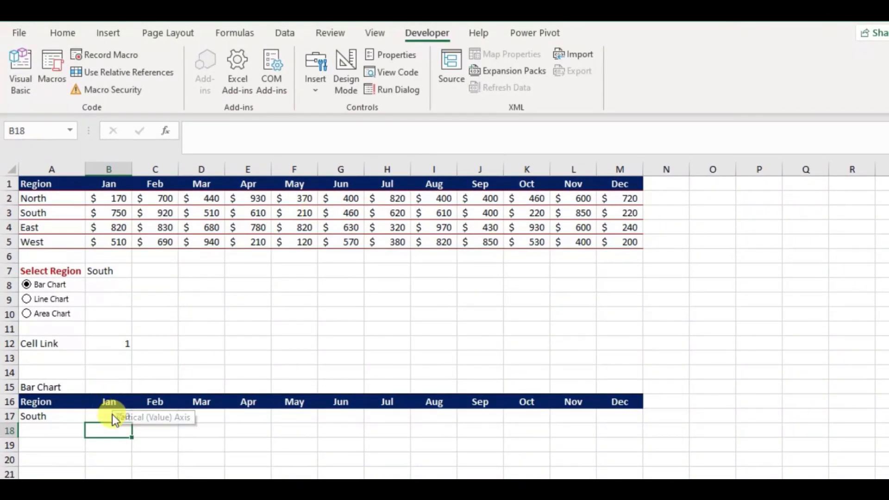
Fill B17 across to M17 for South's figures 750–220, then copy A16:M17.
click(113, 416)
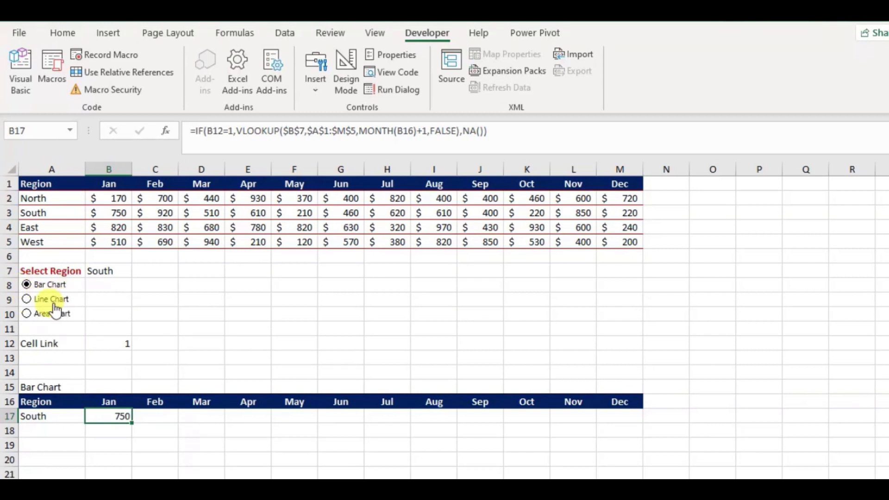
click(29, 314)
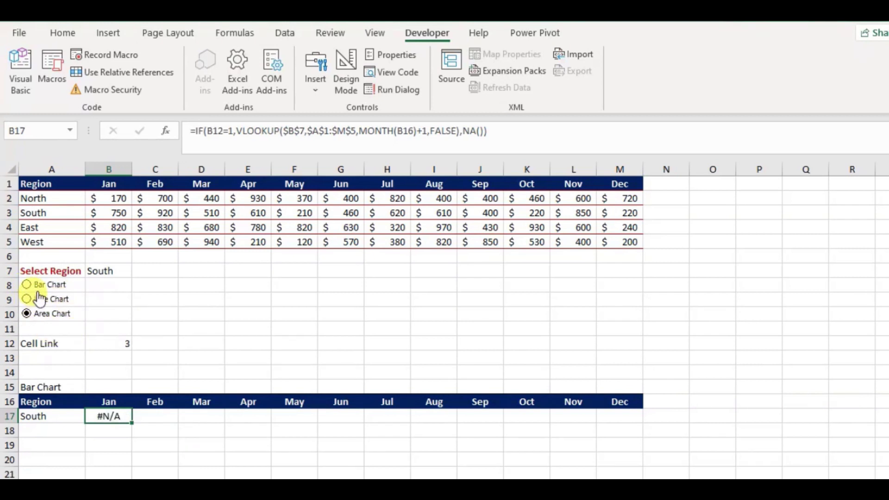
drag(132, 423, 621, 420)
click(322, 443)
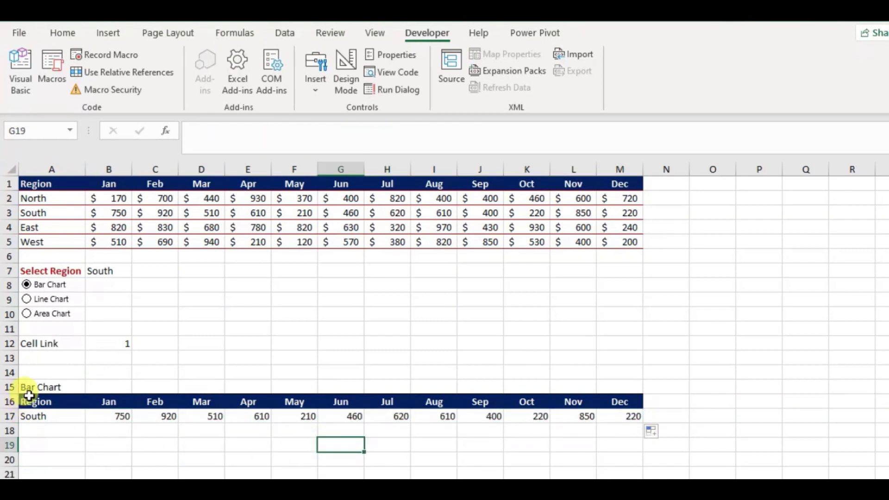
mouse_move(30, 393)
mouse_down()
mouse_move(28, 407)
mouse_move(513, 404)
mouse_move(631, 422)
mouse_move(634, 414)
mouse_up()
key(ctrl+c)
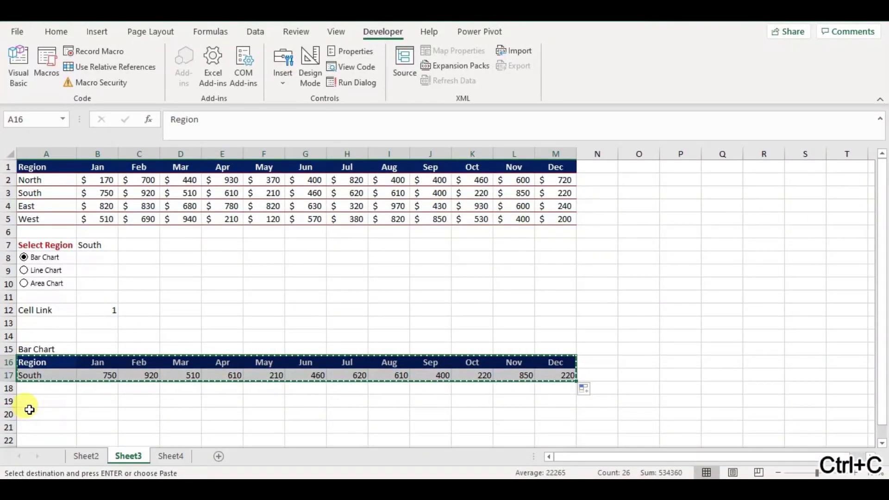
Paste the block at A20 and change B21's condition to $B$12=2.
right_click(29, 410)
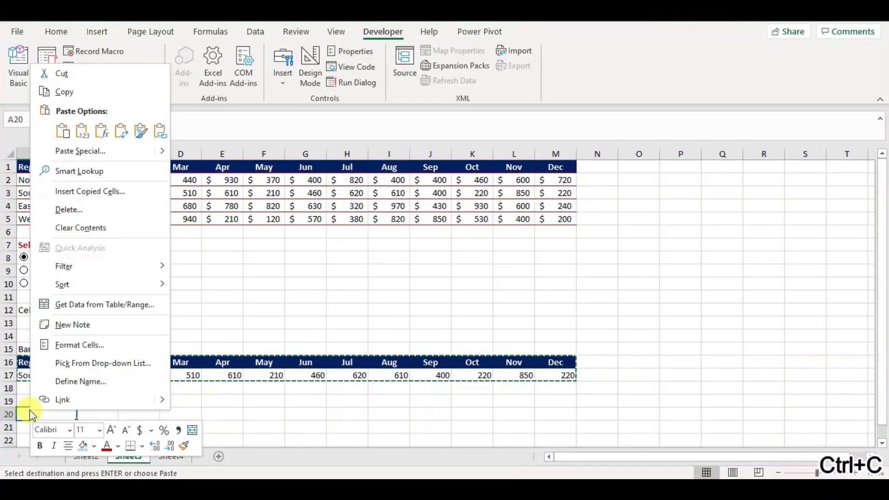
click(62, 130)
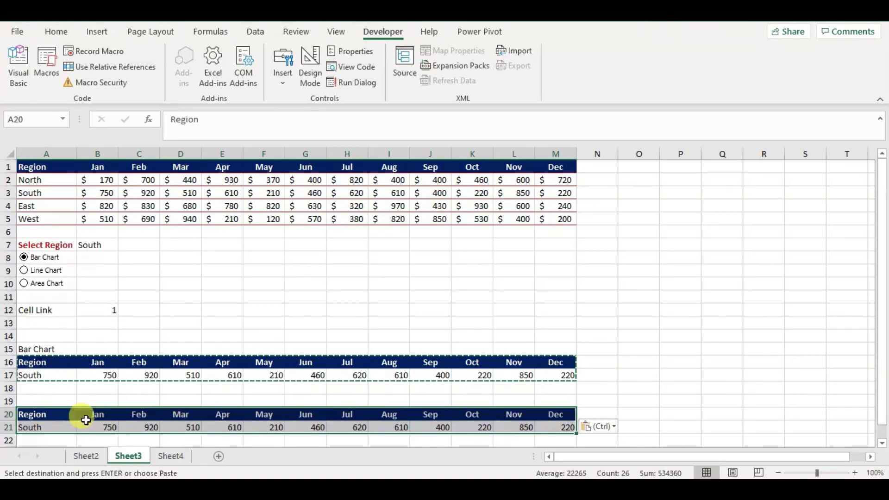
click(99, 425)
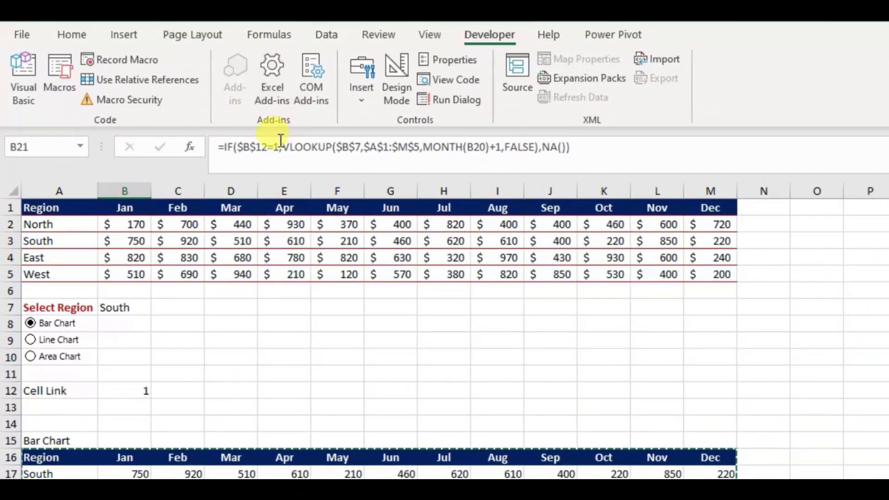
click(280, 140)
key(BackSpace)
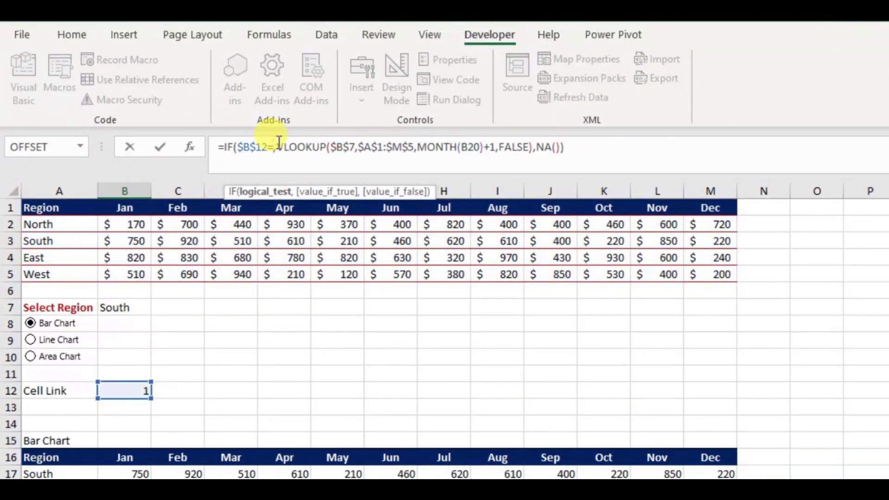
text(2)
key(Return)
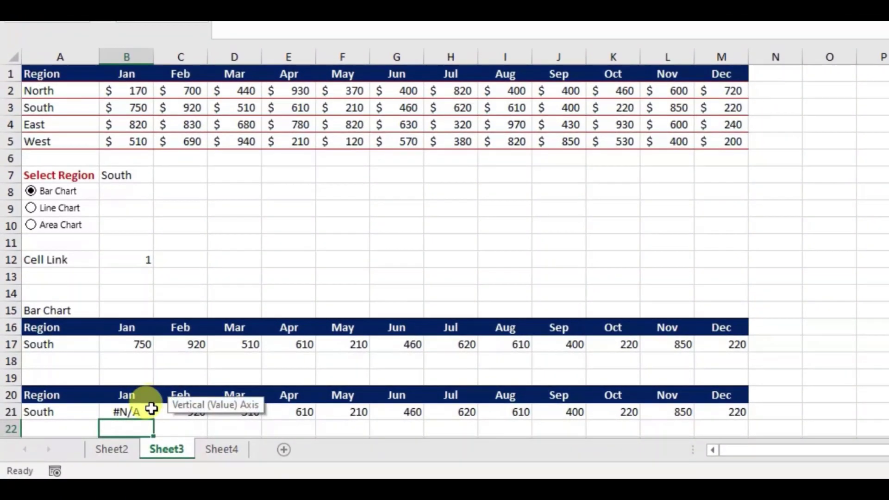
Fill B21's formula across to M21 and copy the A20:M21 block.
click(114, 427)
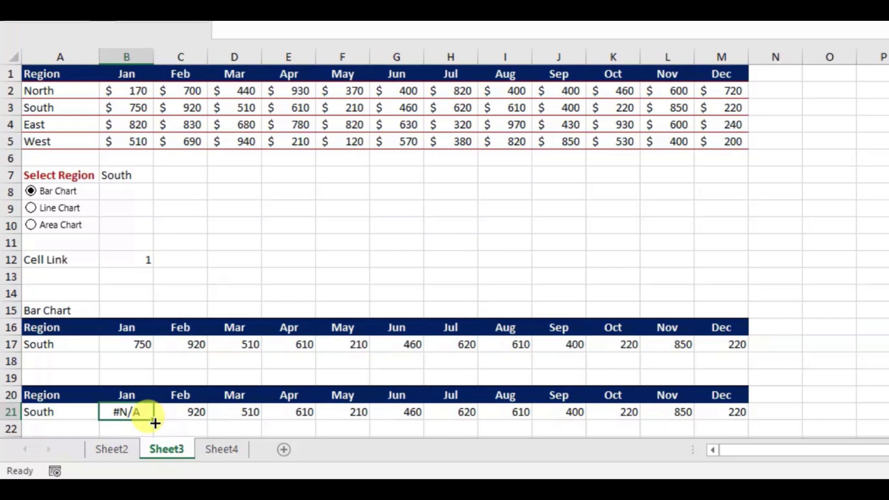
drag(155, 420, 752, 418)
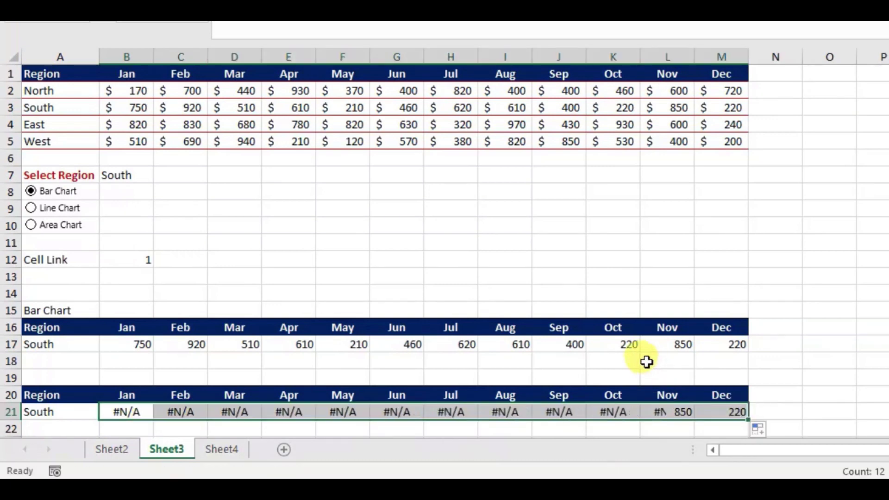
scroll(647, 361, down, 3)
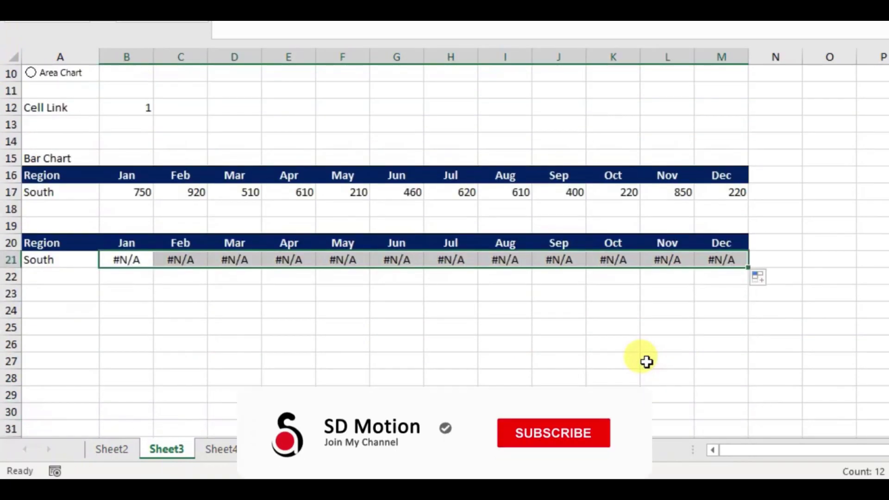
click(43, 175)
drag(44, 239, 744, 262)
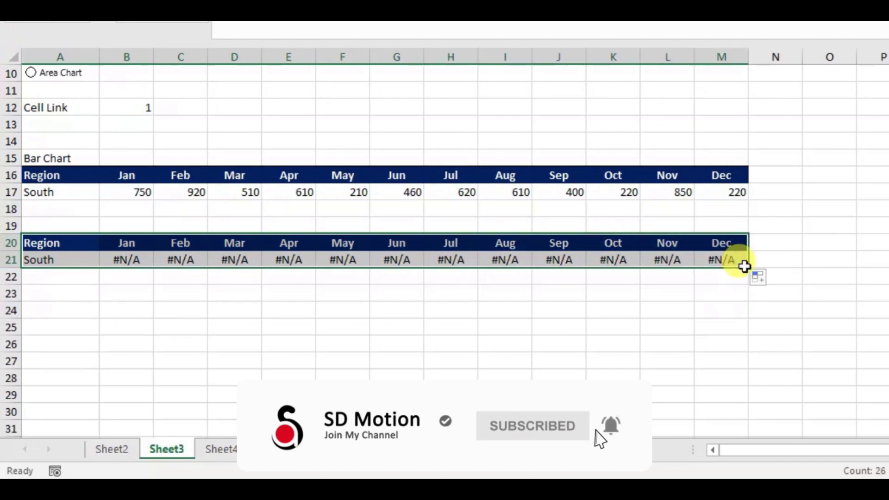
key(ctrl+c)
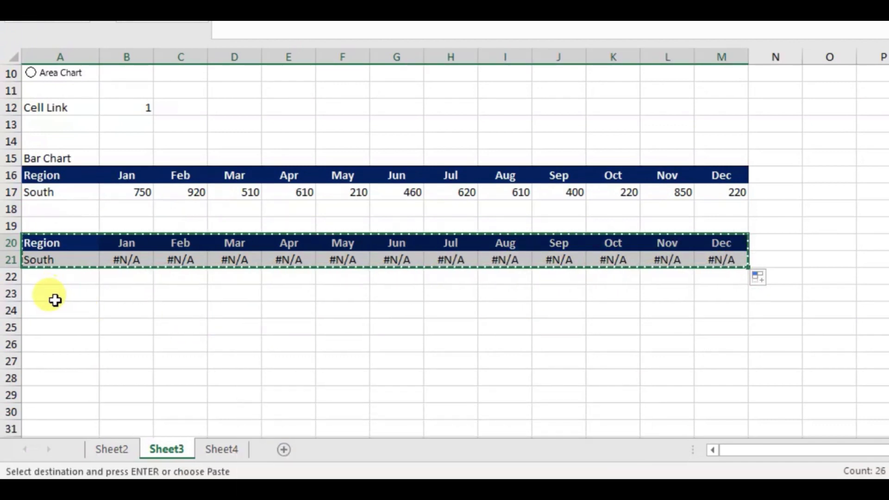
Paste the block at A24, change B25's condition to $B$12=3, and fill it to M25.
click(54, 311)
key(ctrl+v)
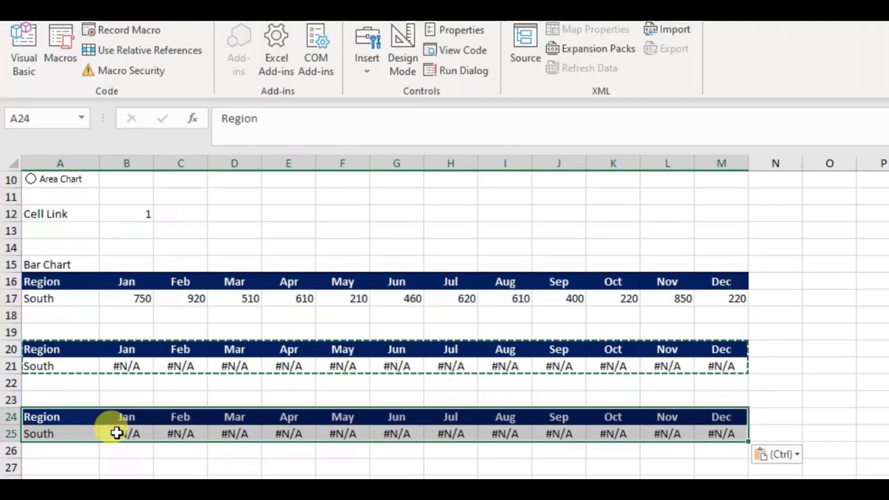
click(116, 333)
click(282, 45)
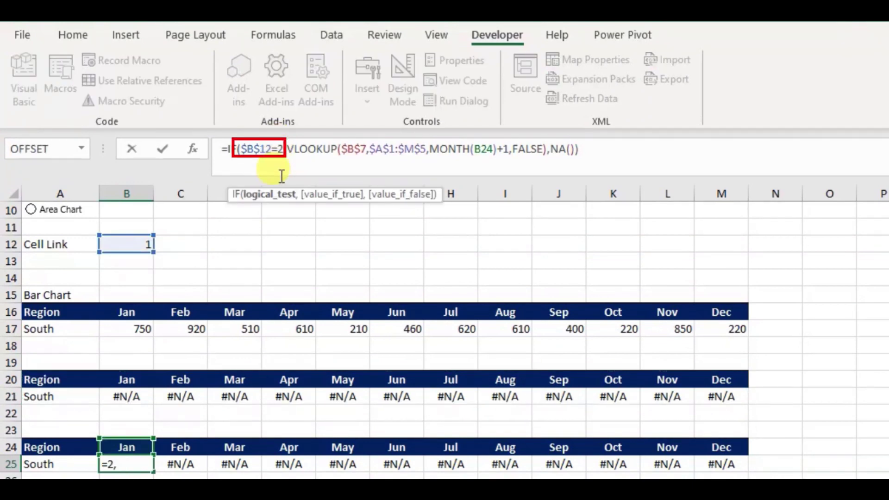
key(BackSpace)
text(3)
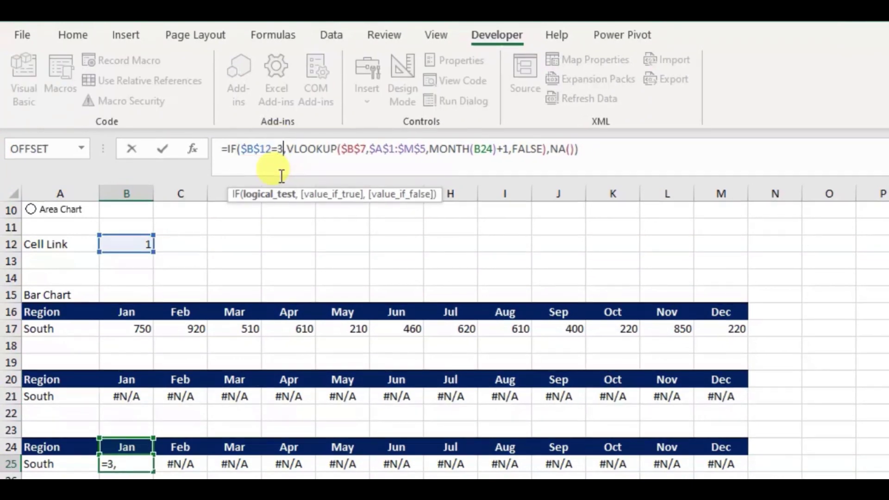
key(Return)
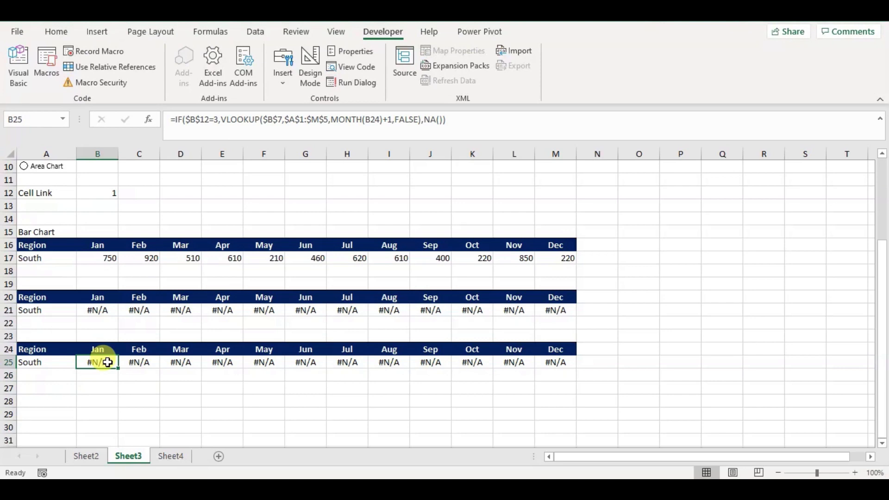
drag(121, 371, 572, 364)
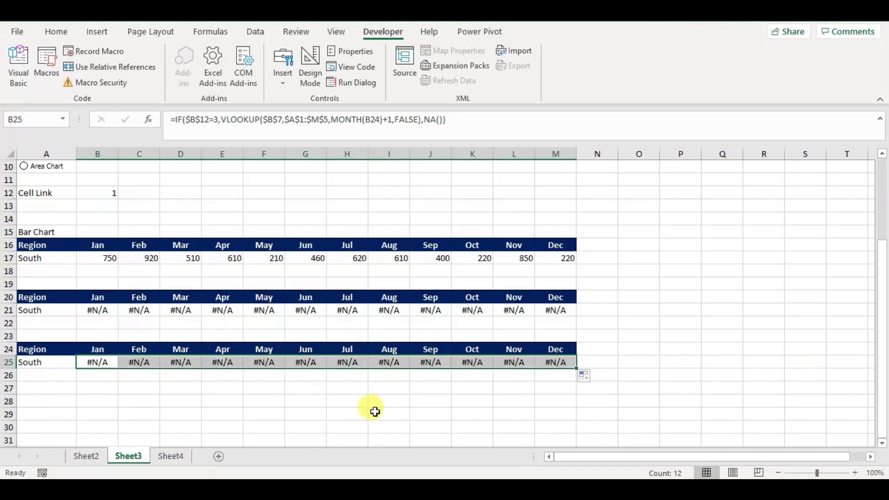
Test the Bar, Line and Area Chart option buttons.
click(231, 420)
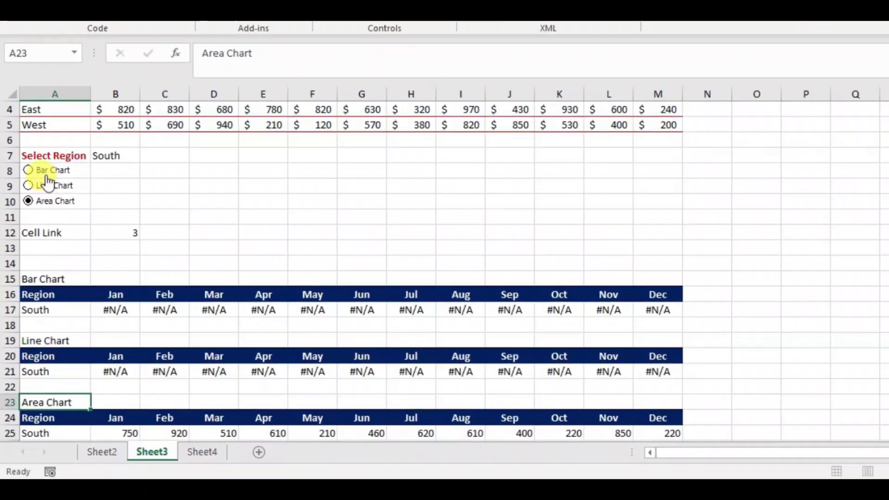
click(22, 216)
click(49, 152)
click(50, 167)
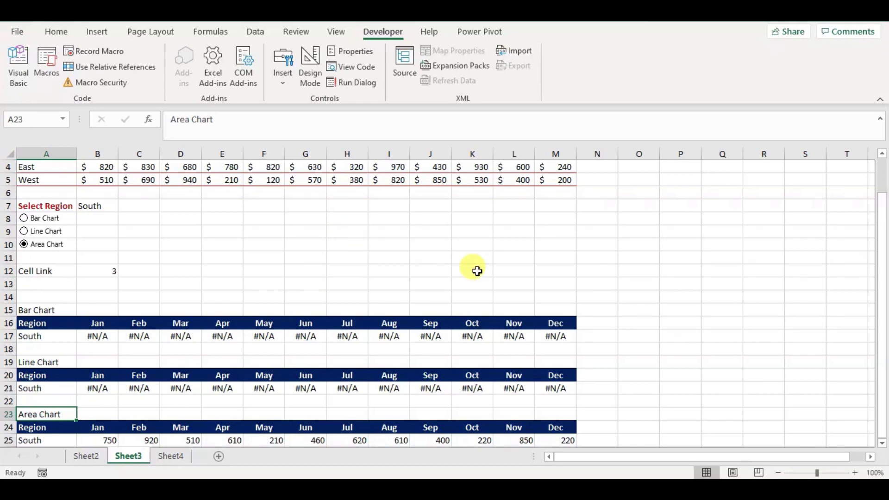
Select A16:M17, then add the South rows A21:M21 and A25:M25 to the selection.
click(477, 271)
scroll(478, 274, up, 1)
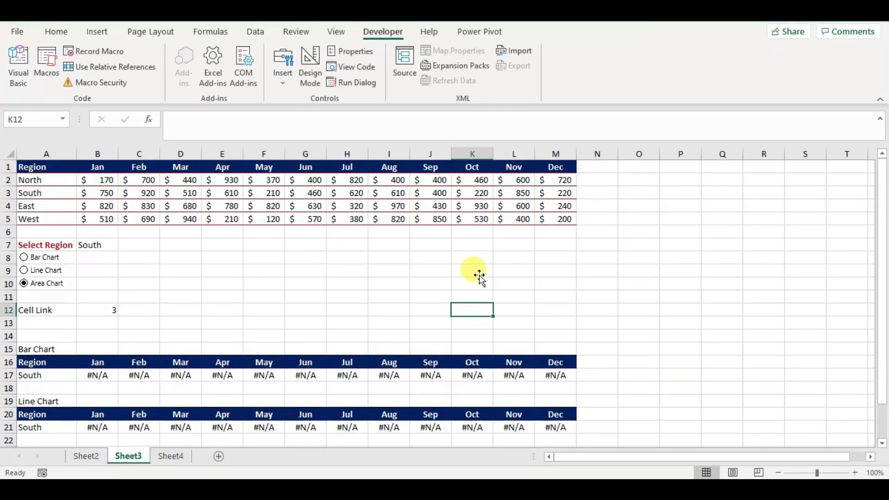
scroll(477, 273, down, 3)
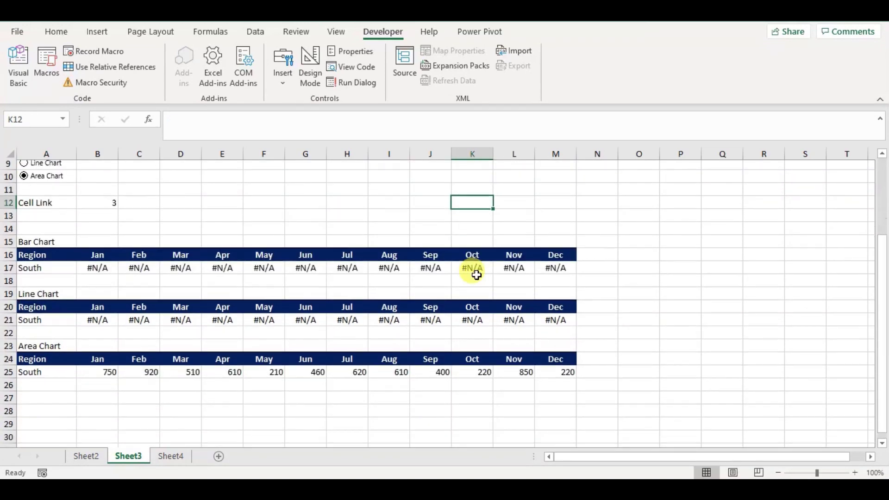
drag(56, 246, 566, 258)
drag(29, 311, 566, 310)
drag(39, 362, 542, 361)
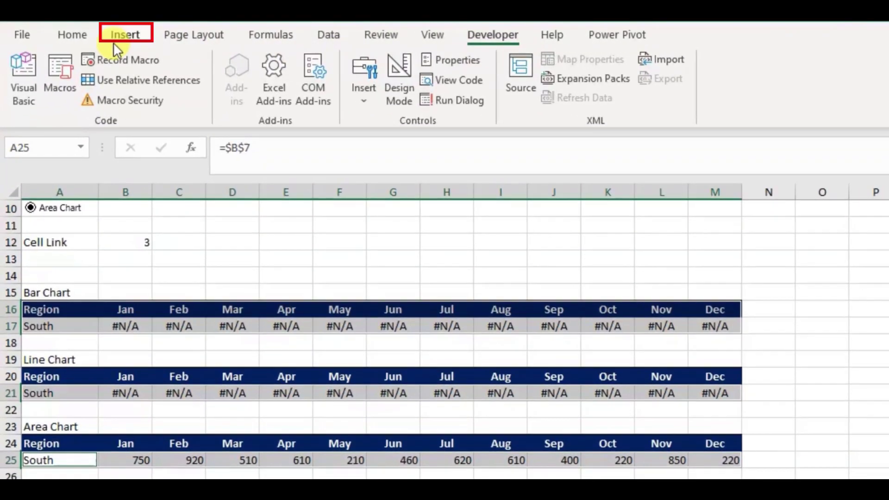
Insert a 2-D clustered column chart of the selected South data.
click(113, 44)
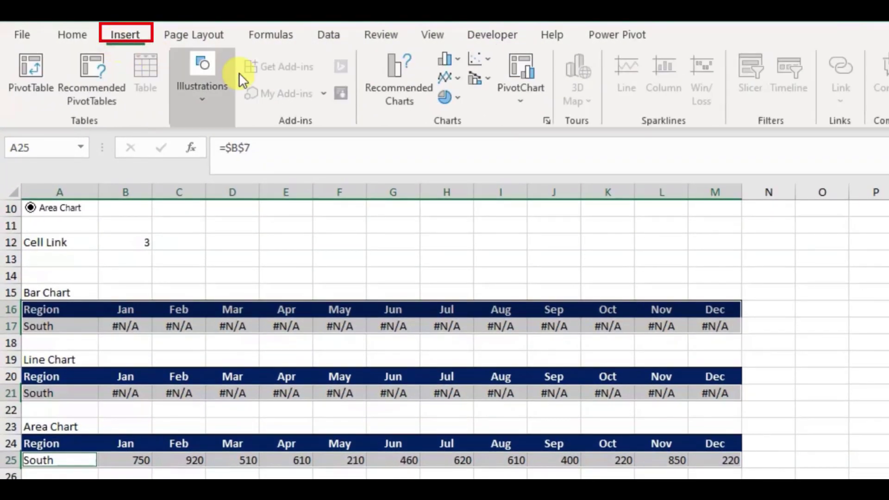
click(457, 65)
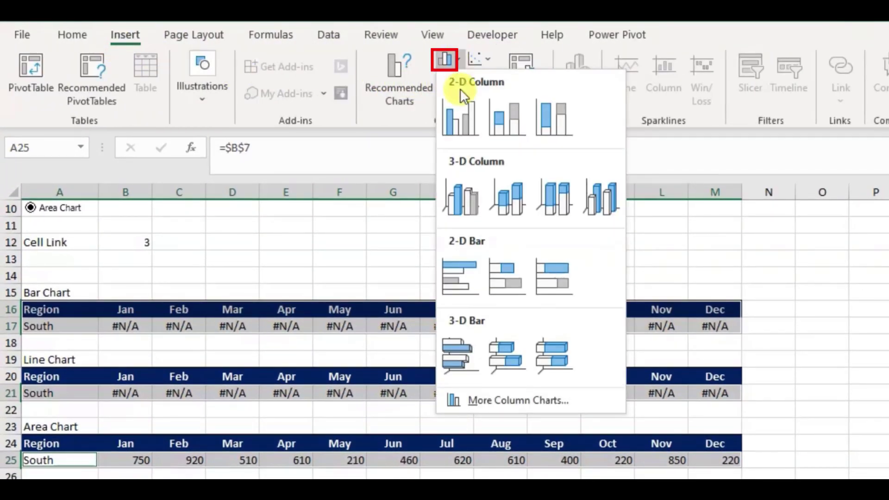
click(460, 121)
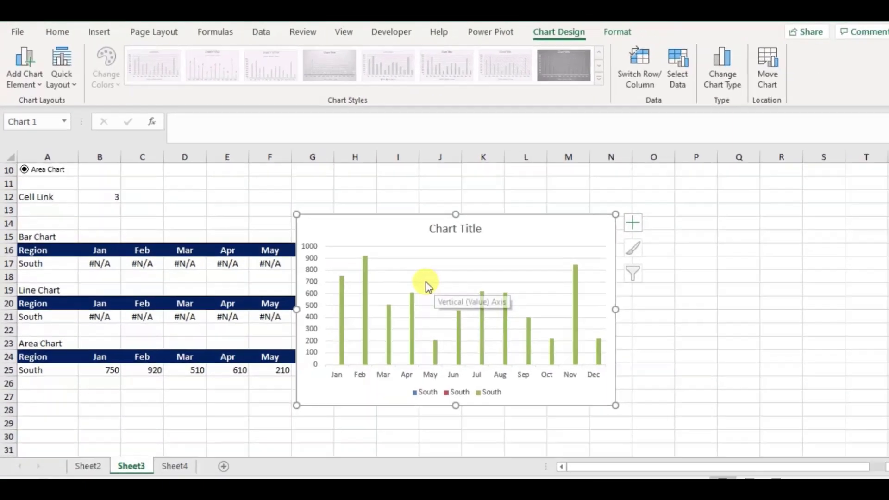
Move the chart up beside Select Region and delete its legend and title.
scroll(505, 281, up, 2)
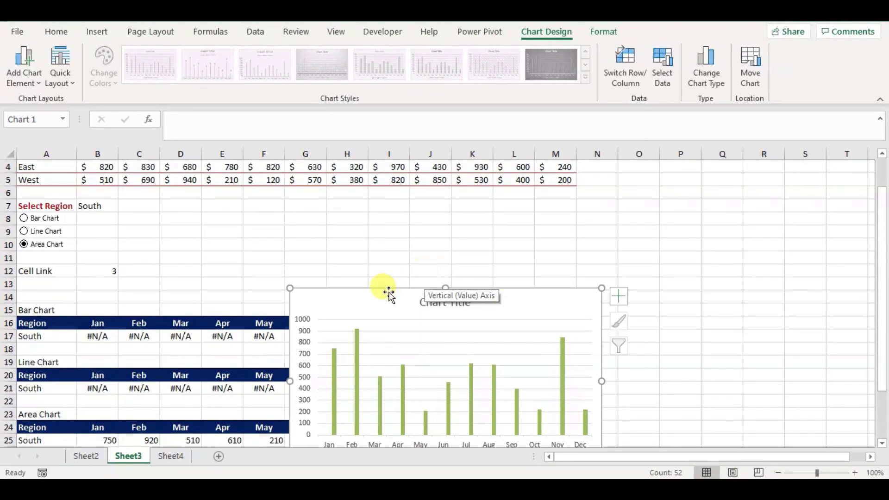
drag(389, 292, 298, 195)
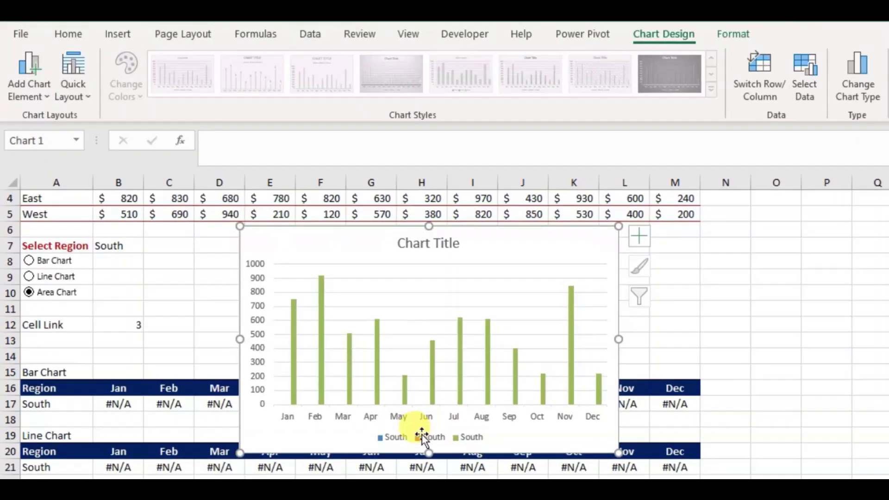
key(Delete)
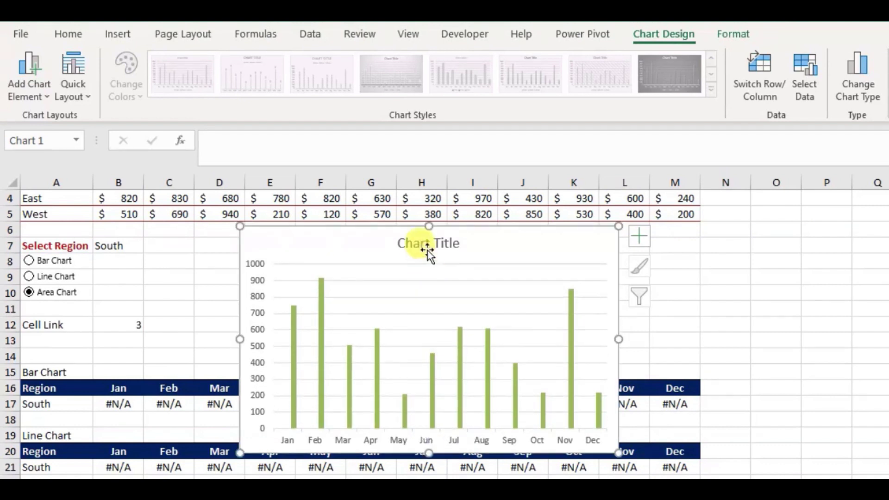
key(Delete)
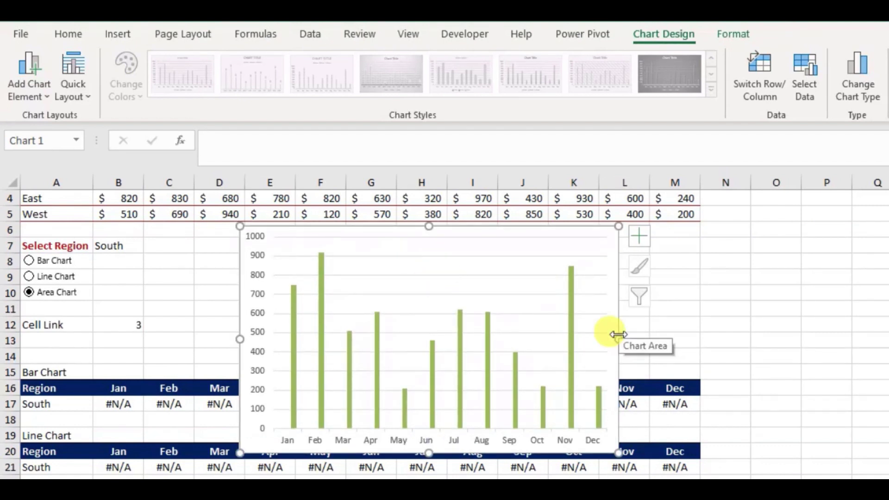
click(52, 278)
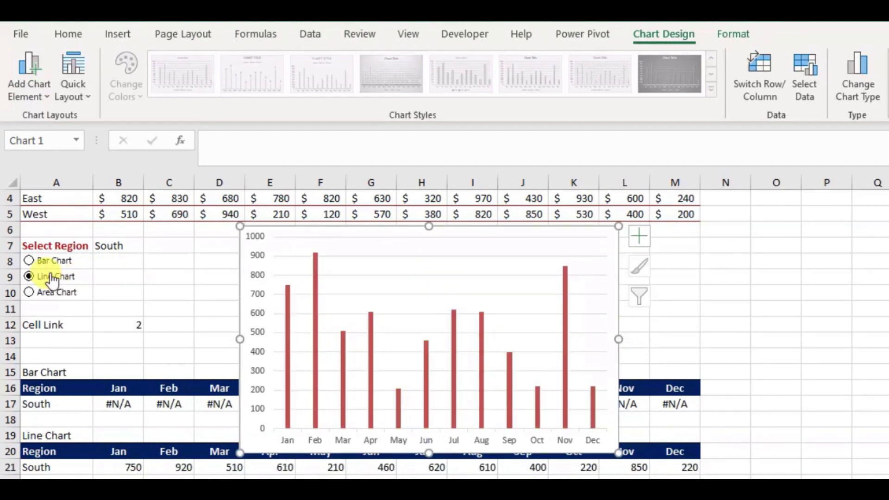
click(43, 266)
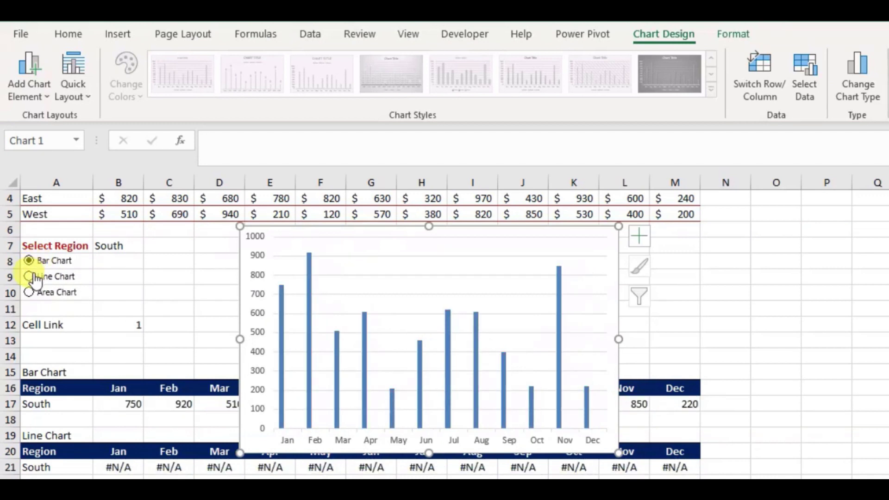
click(30, 277)
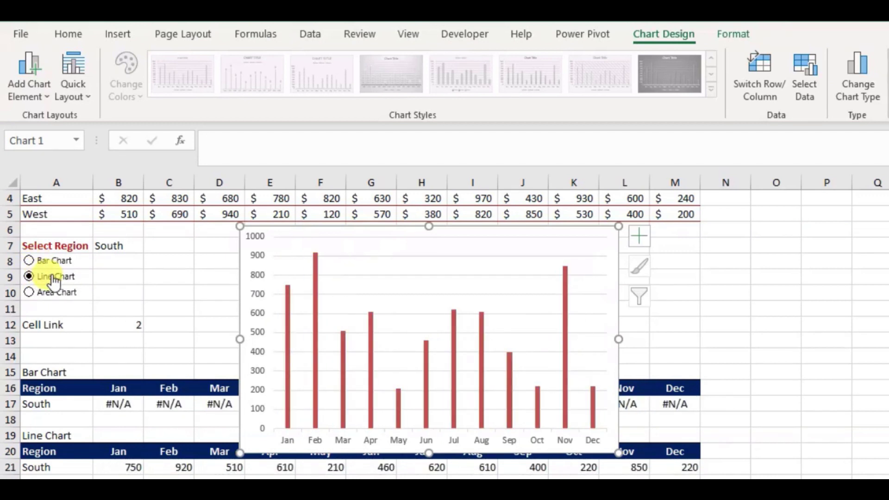
click(39, 297)
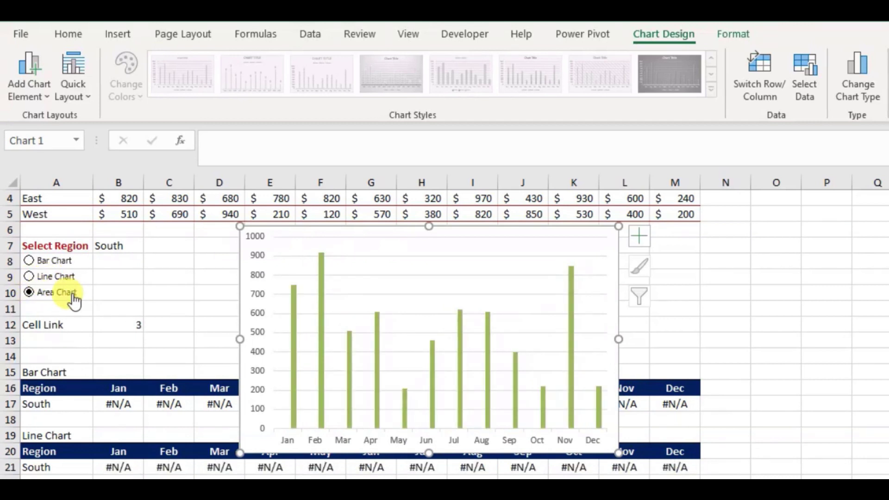
click(29, 277)
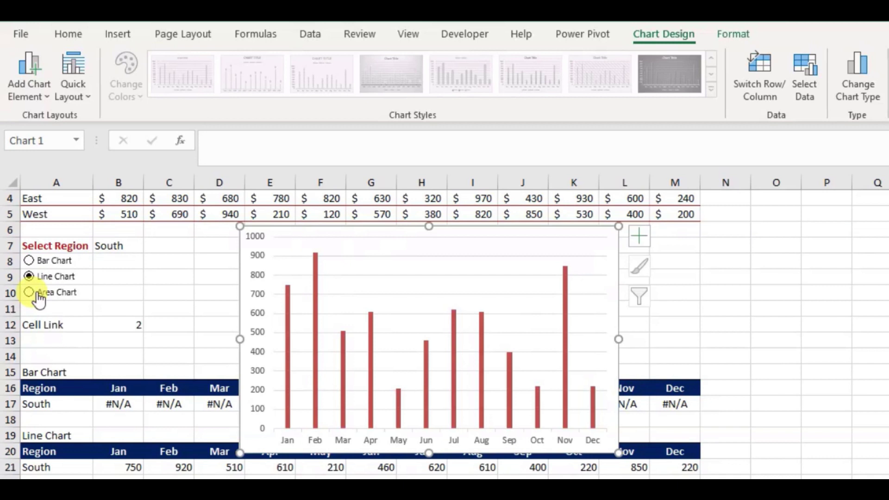
click(39, 299)
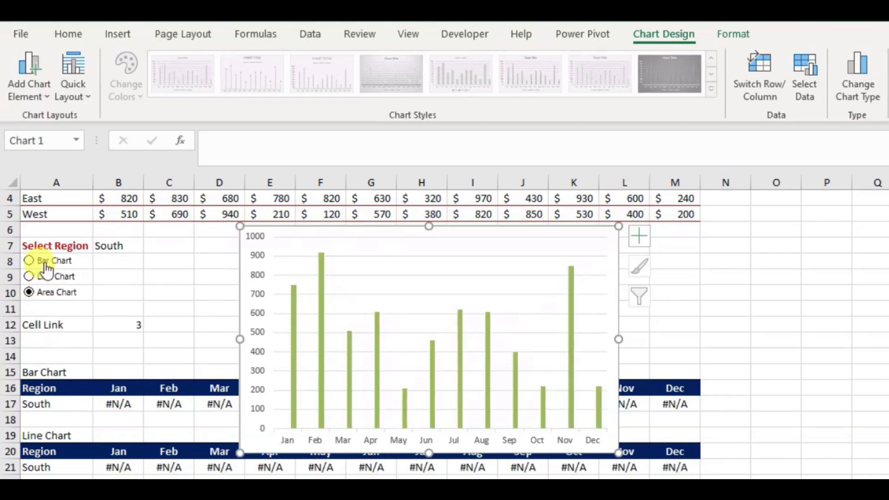
Change the second South series to Line and the third to Area via Change Series Chart Type.
right_click(322, 349)
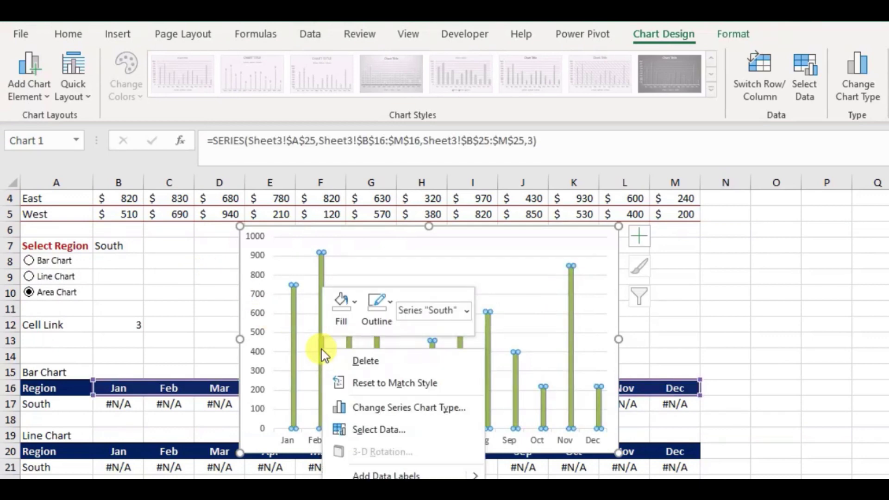
click(392, 410)
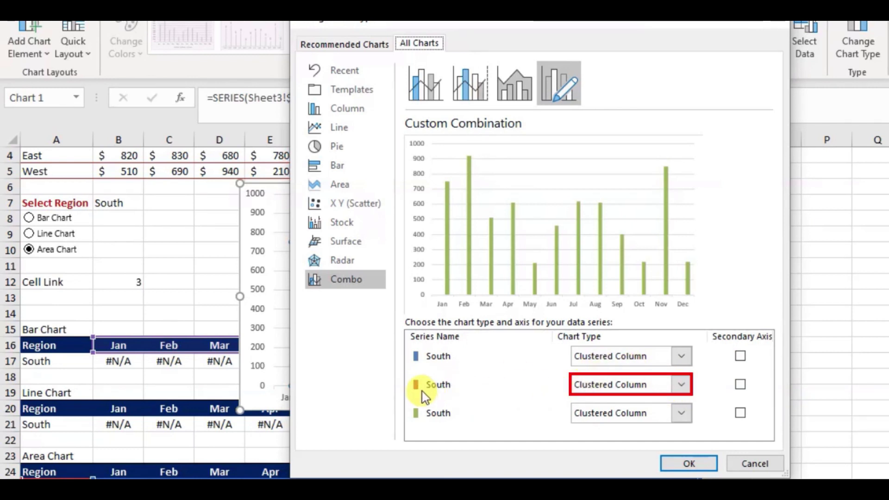
click(681, 386)
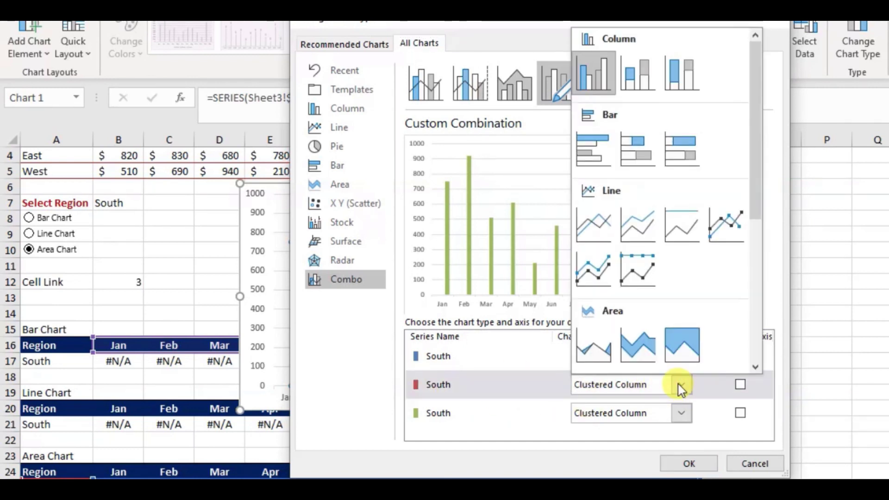
click(597, 239)
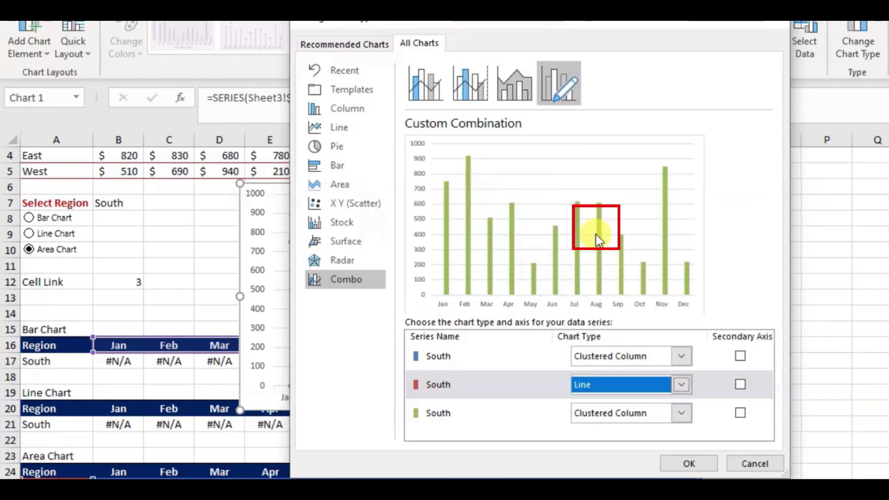
click(682, 413)
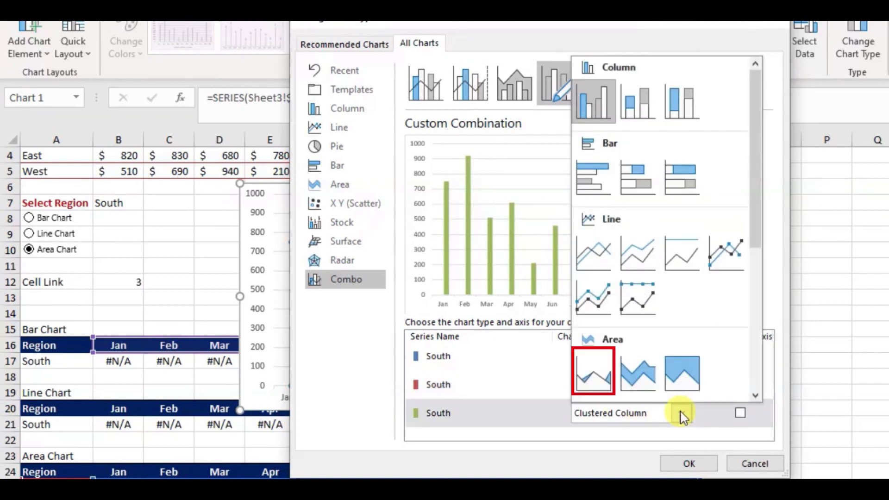
click(591, 370)
click(585, 384)
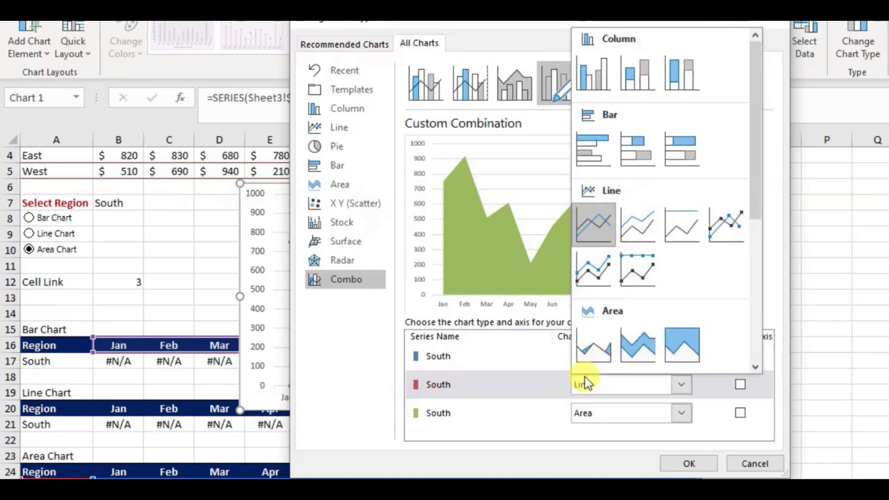
click(703, 462)
click(700, 464)
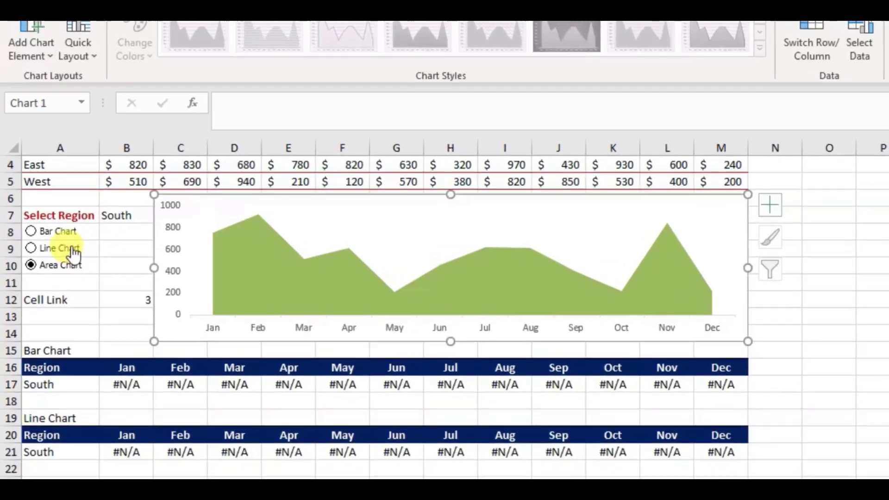
Switch the chart through Line, Bar and Area views, then select Sheet3's helper tables.
click(53, 232)
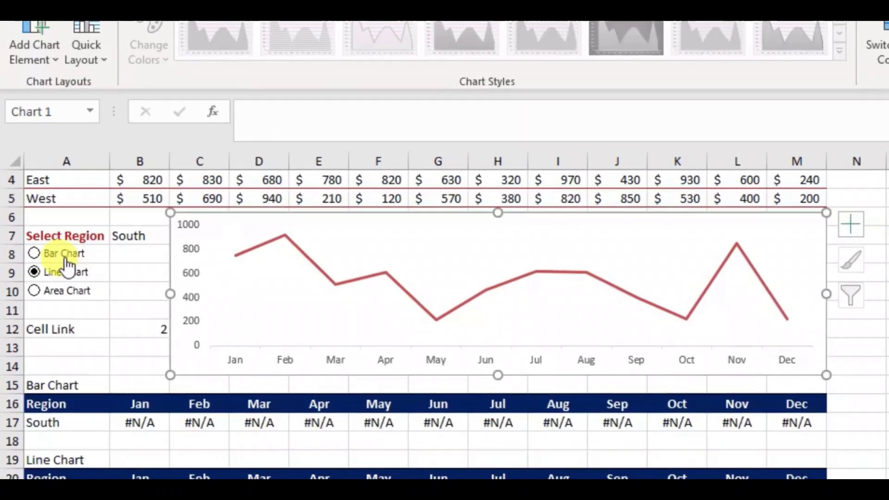
click(40, 253)
click(51, 291)
drag(53, 385, 559, 402)
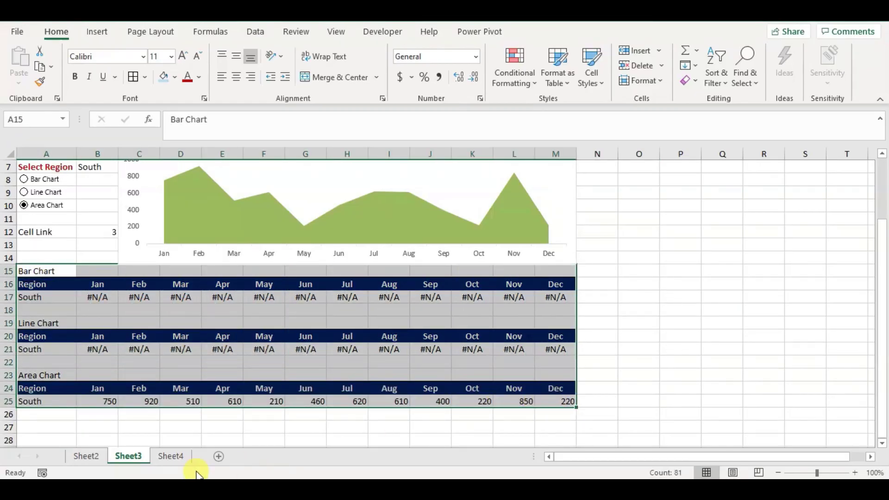
Inspect the East helper tables on Sheet4, then hide Sheet4.
click(170, 456)
drag(30, 166, 343, 299)
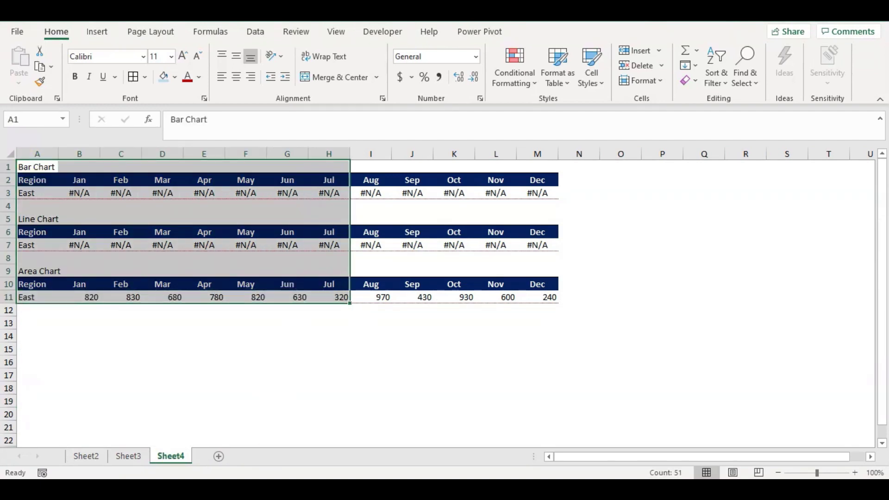
click(129, 459)
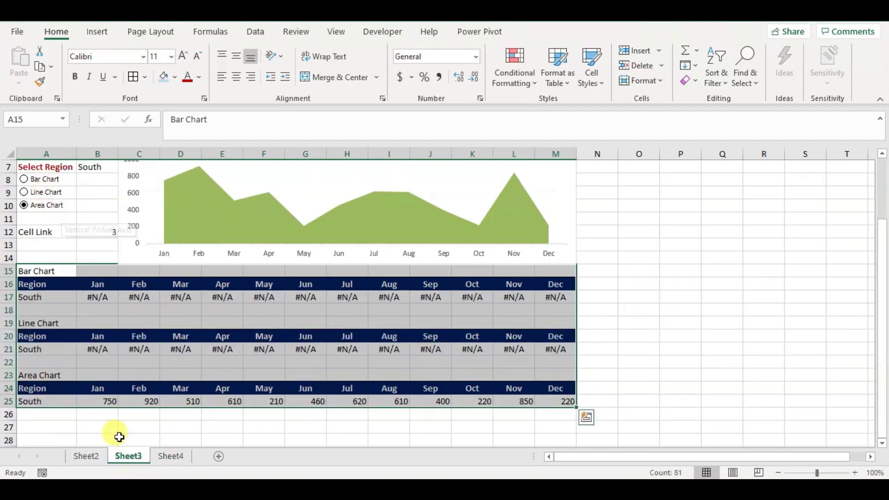
click(169, 459)
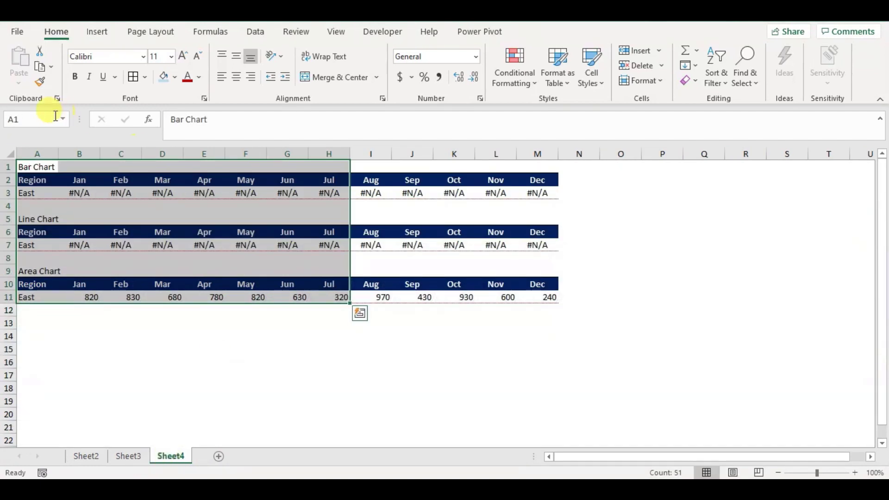
click(123, 337)
right_click(171, 456)
click(197, 403)
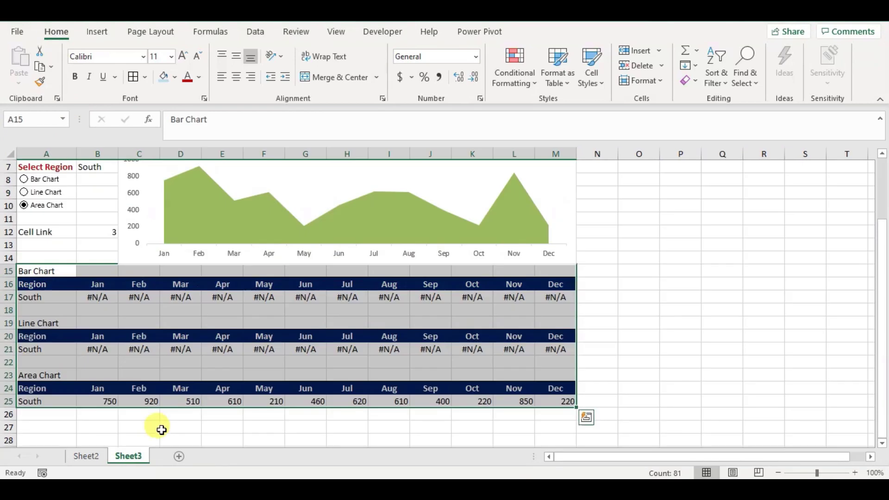
Review the region table A1:M5 and the helper tables A15:M25 on Sheet3.
scroll(374, 363, up, 2)
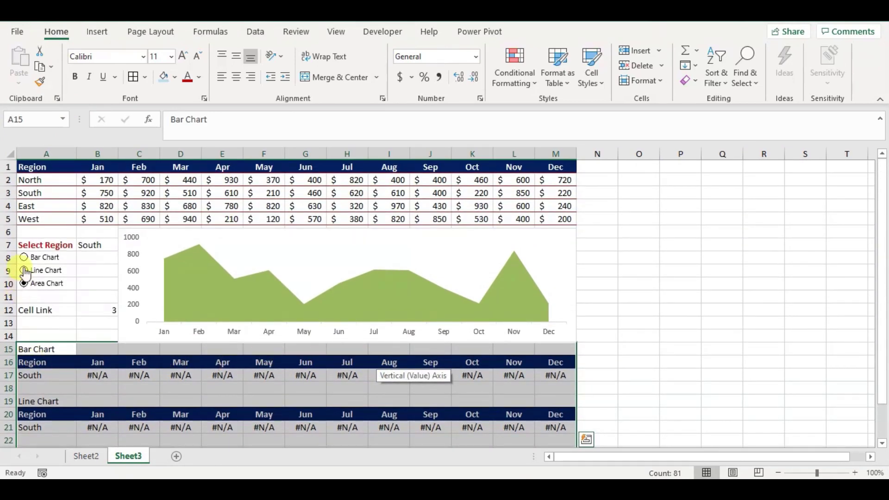
drag(30, 167, 568, 220)
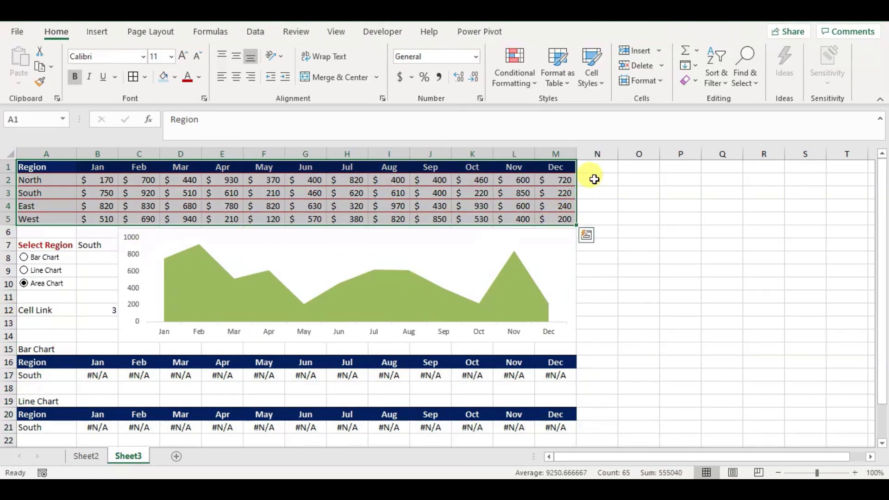
scroll(603, 413, down, 2)
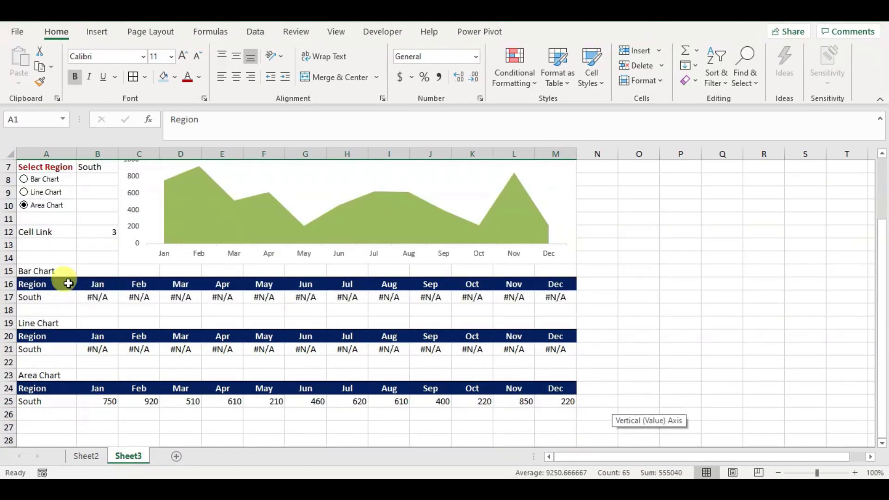
drag(35, 276, 558, 402)
click(641, 381)
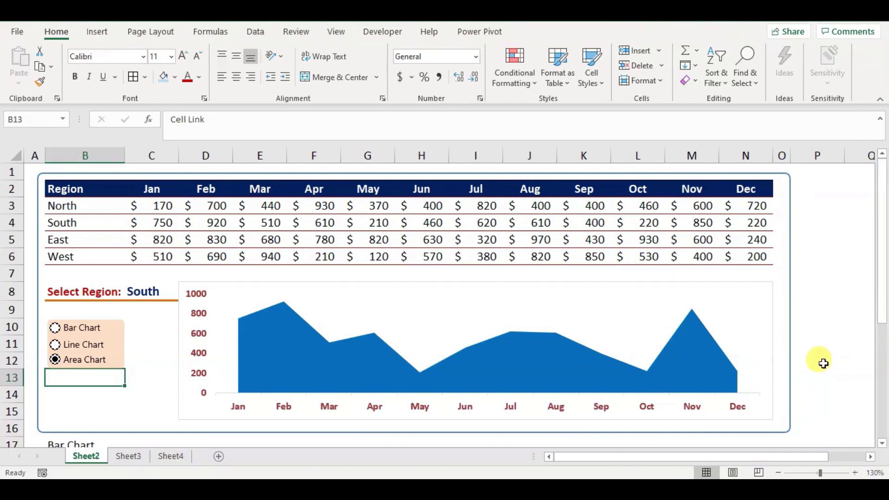
Deselect the Cell Link cell by selecting an empty cell on the Sheet2 dashboard.
click(827, 349)
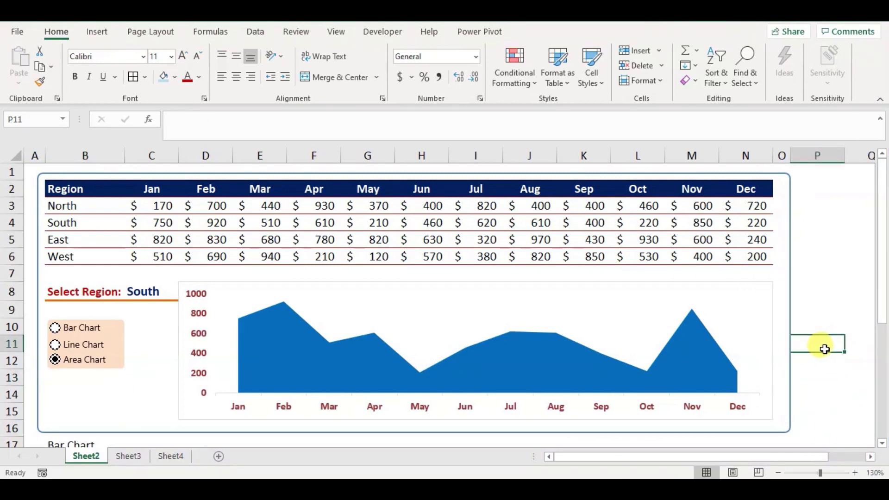